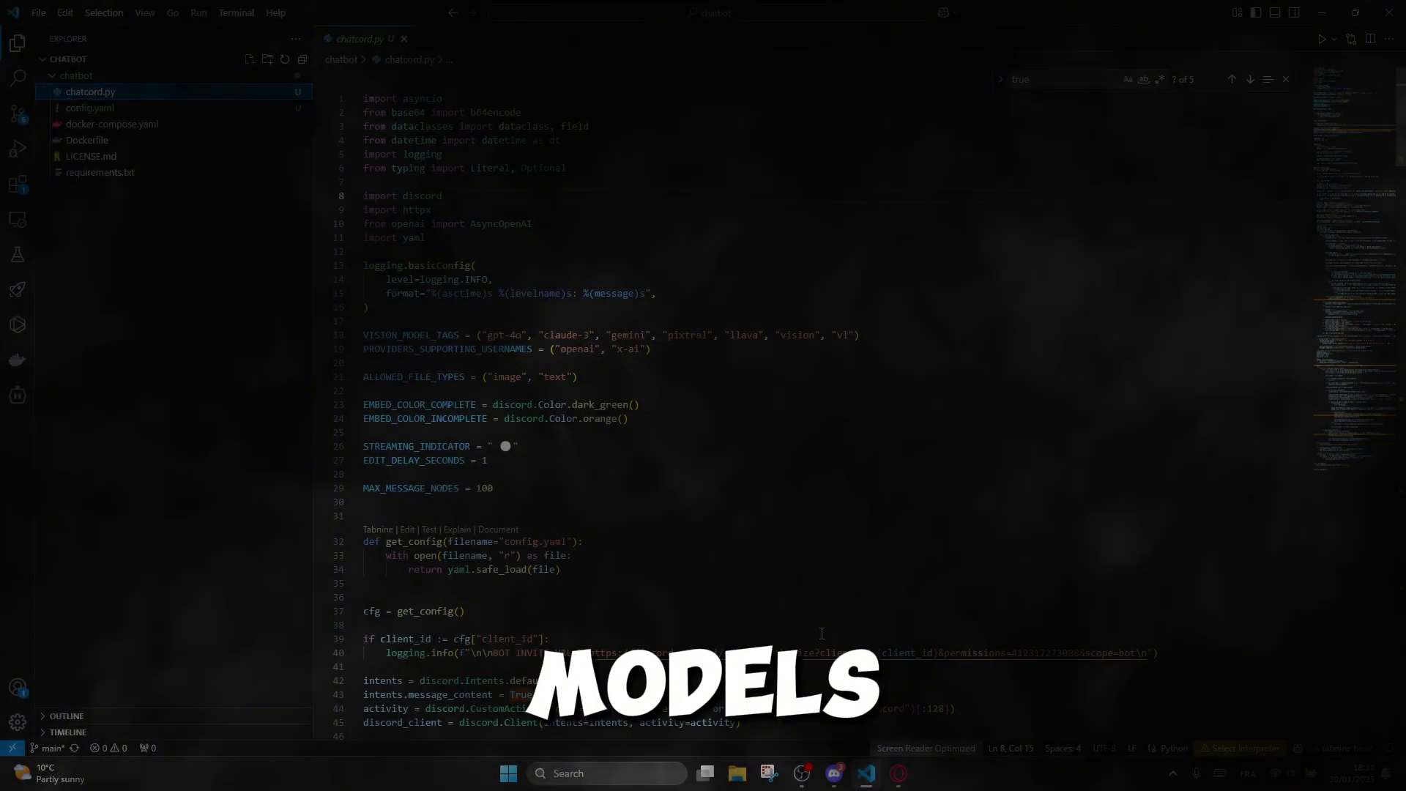
Step: Open config.yaml and review its Discord settings and the LLM settings with model groq/llama-3.3-70b-versatile
scroll(821, 634, "down", 3)
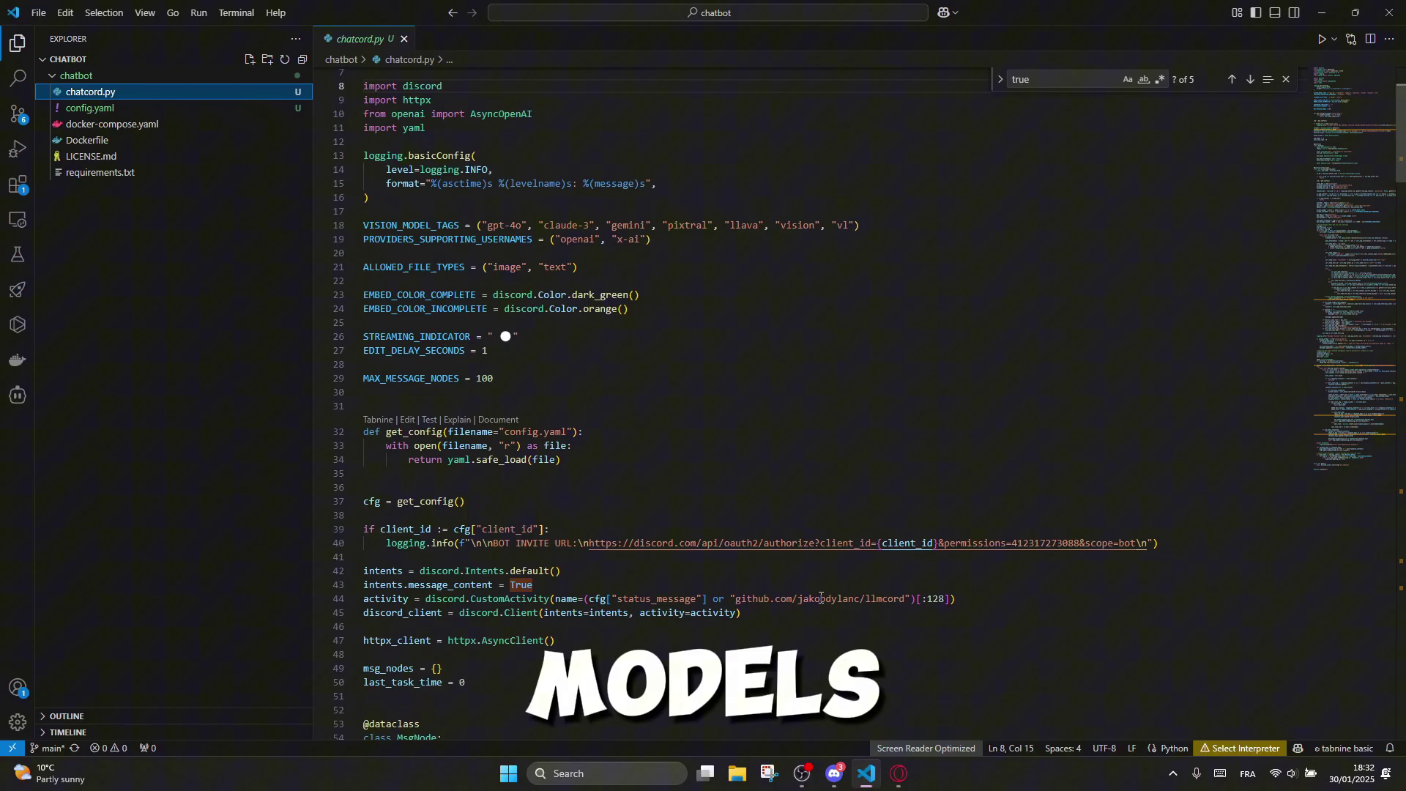
left_click_drag(1404, 150, 1393, 684)
scroll(470, 331, "up", 20)
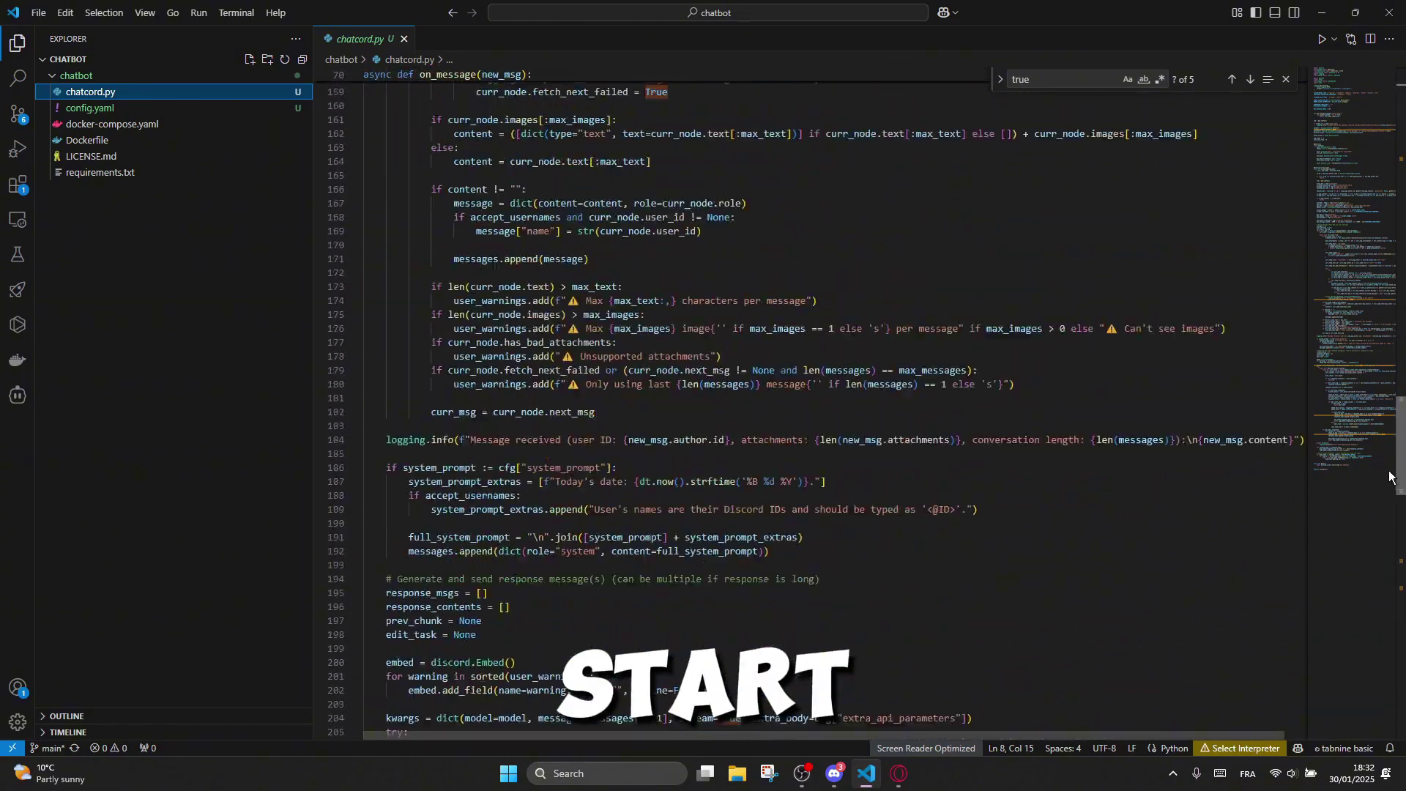
left_click(142, 110)
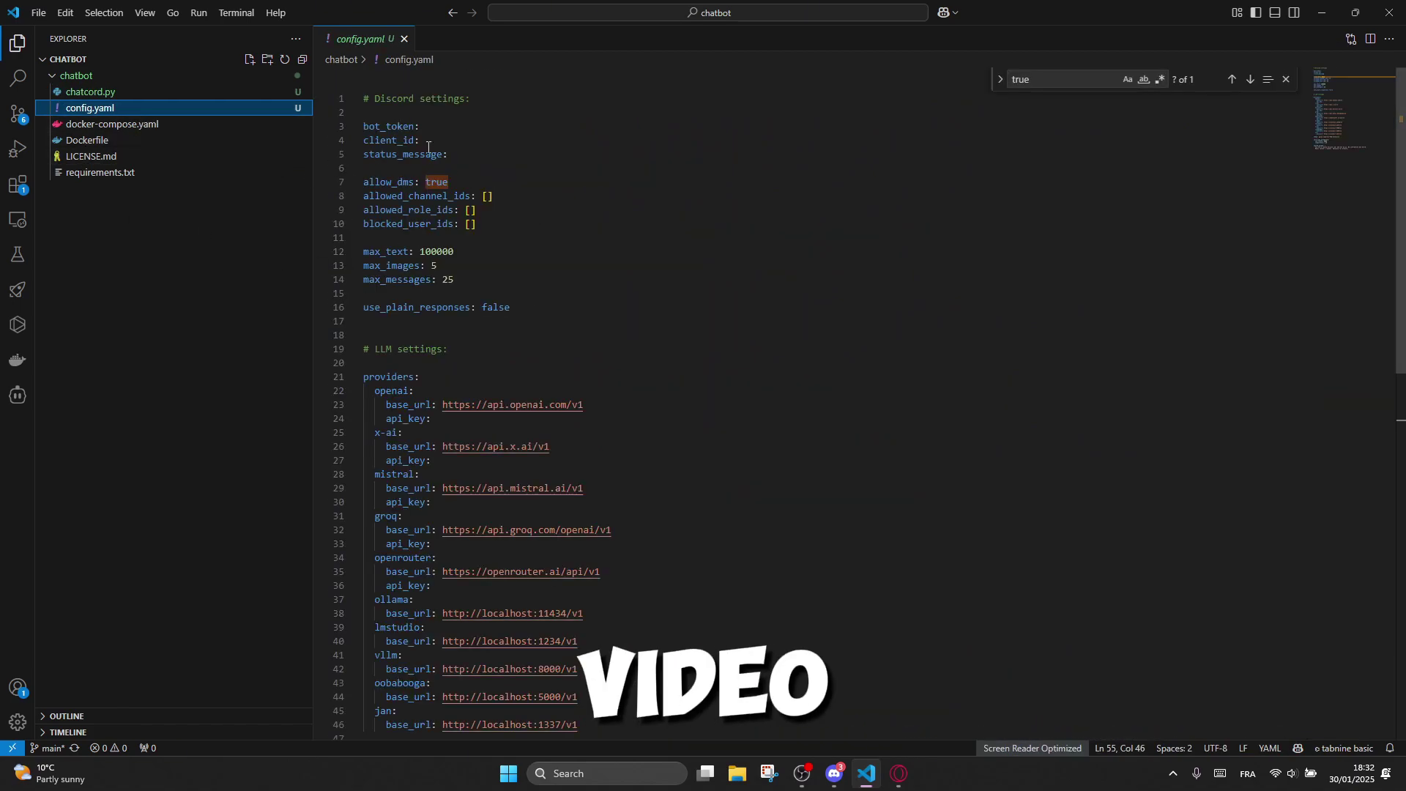
left_click_drag(362, 95, 518, 112)
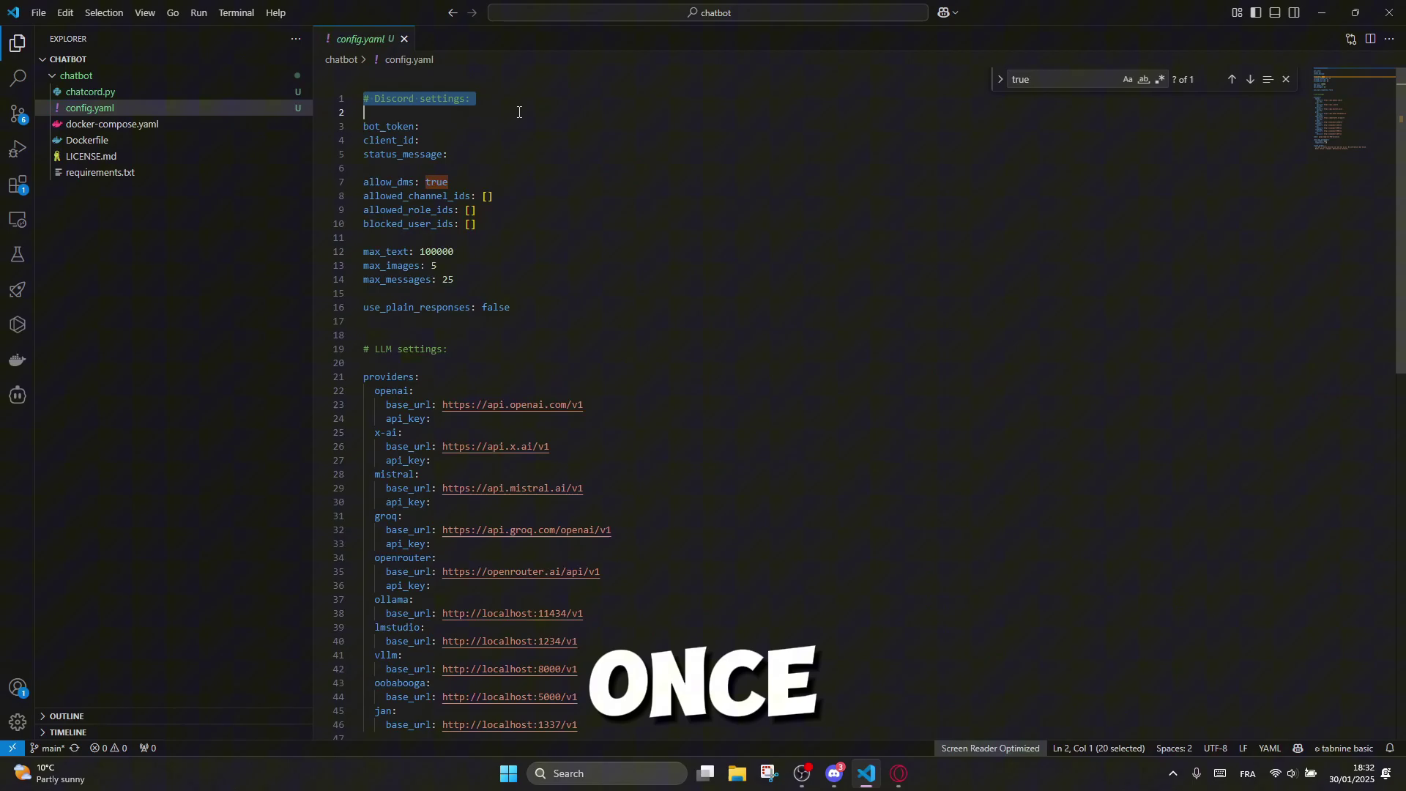
left_click_drag(448, 349, 355, 343)
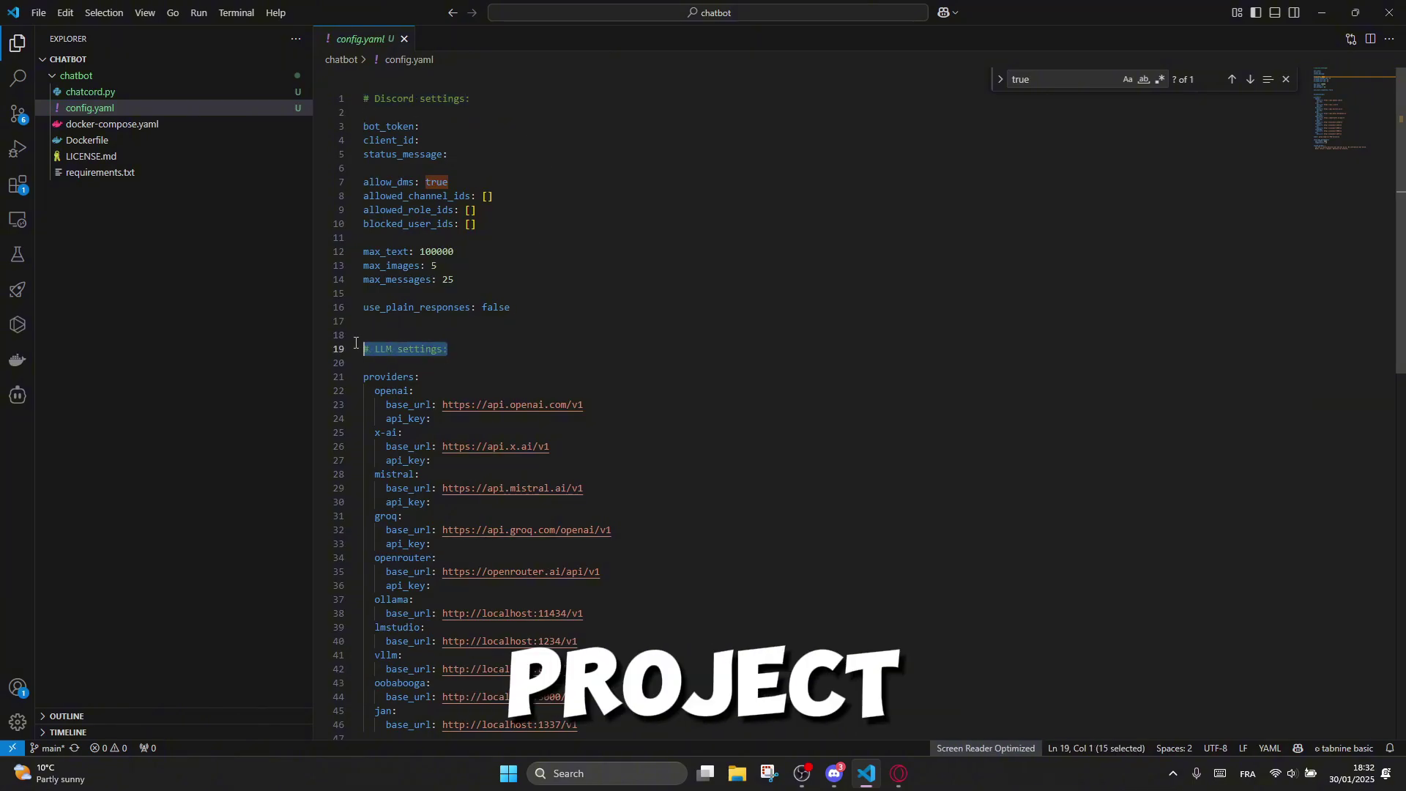
left_click(521, 395)
scroll(535, 388, "down", 6)
scroll(538, 386, "up", 3)
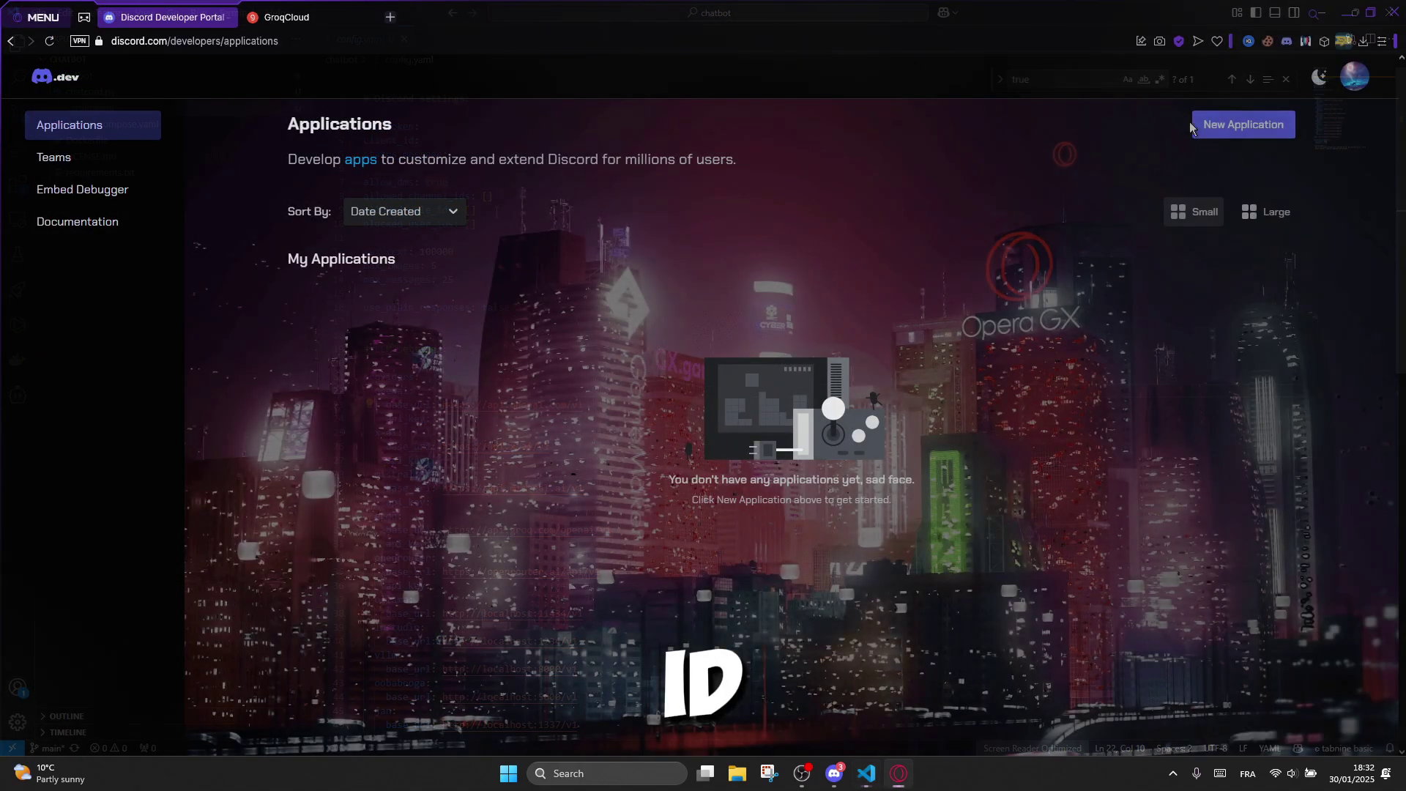
Step: Create a Discord application named 'a big smile', agreeing to the developer terms
left_click(1195, 123)
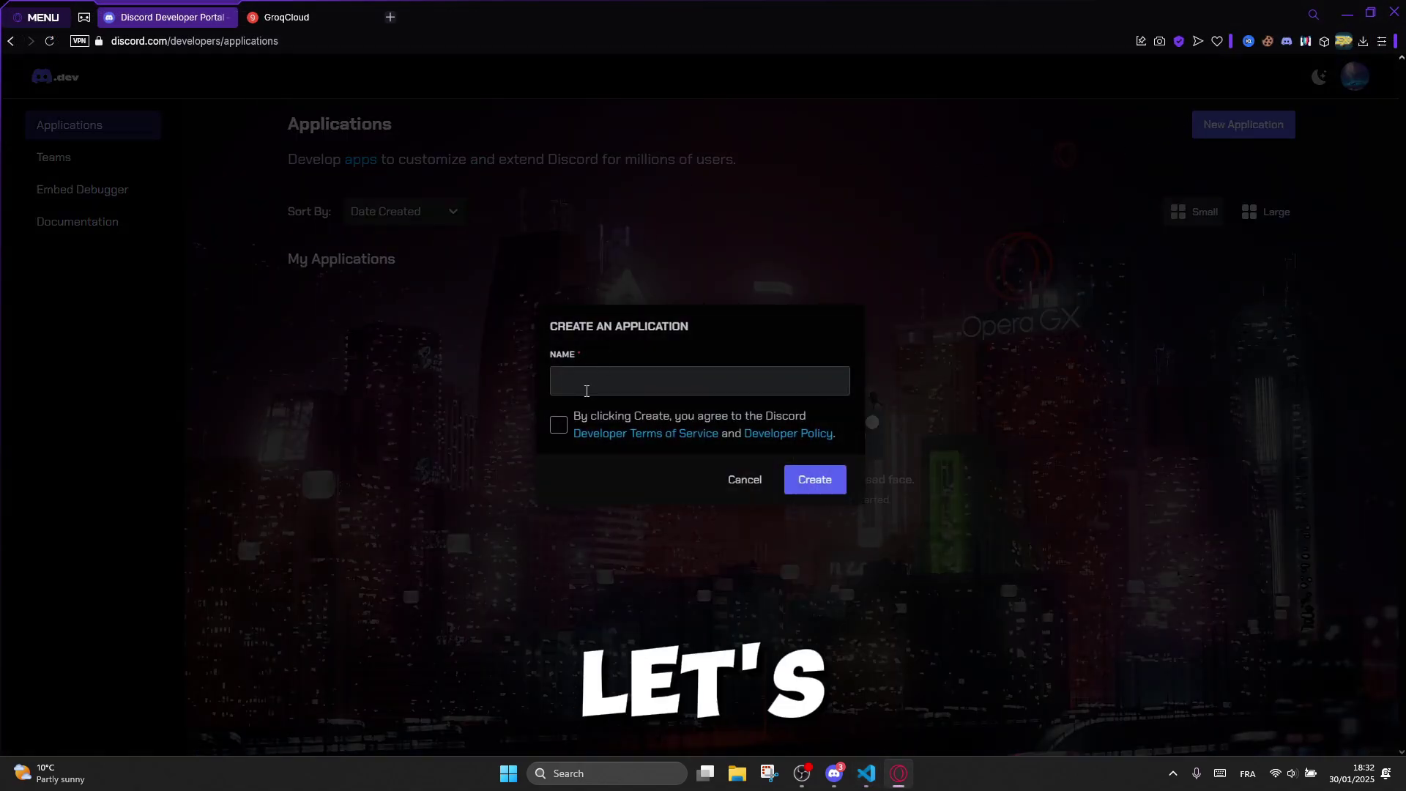
left_click(558, 425)
left_click(565, 381)
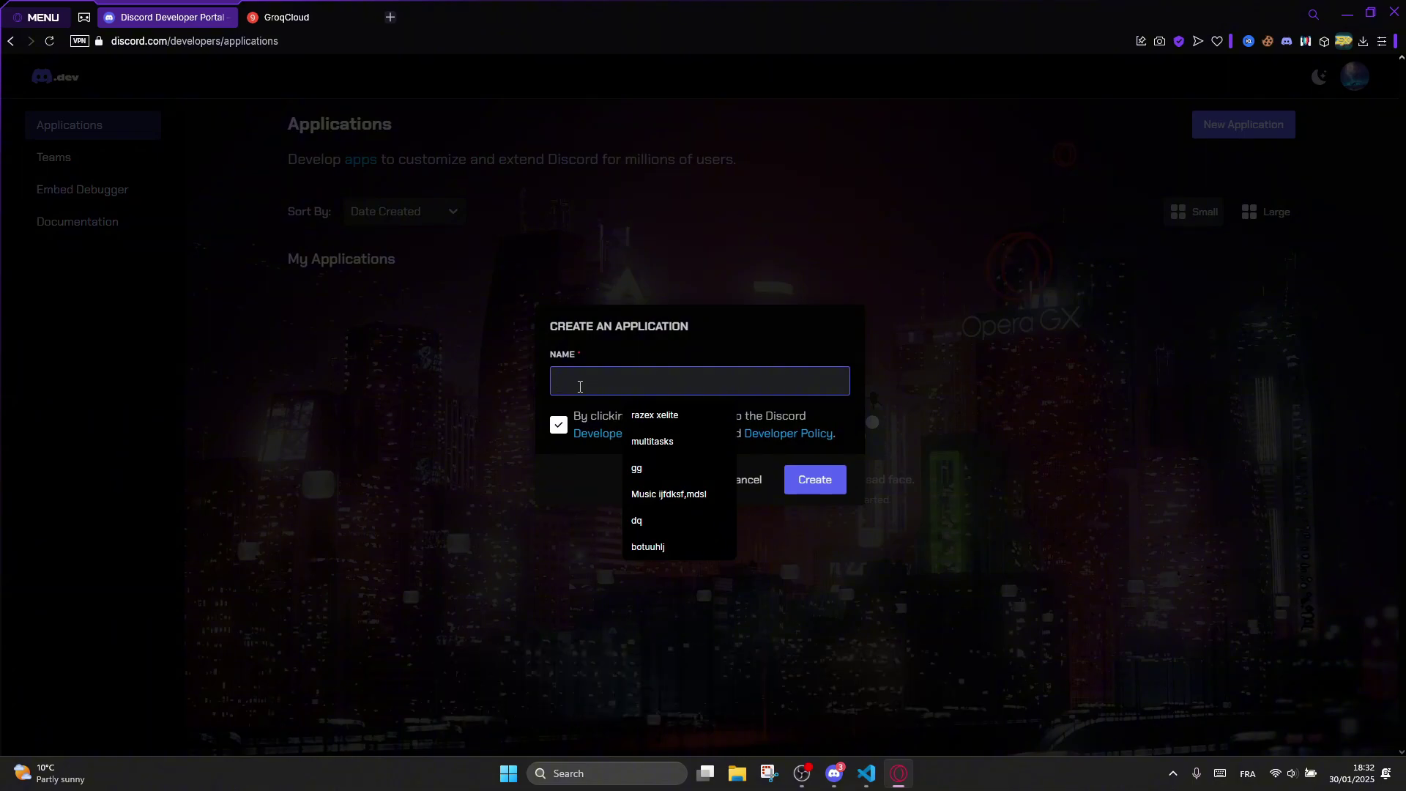
type("a big smile")
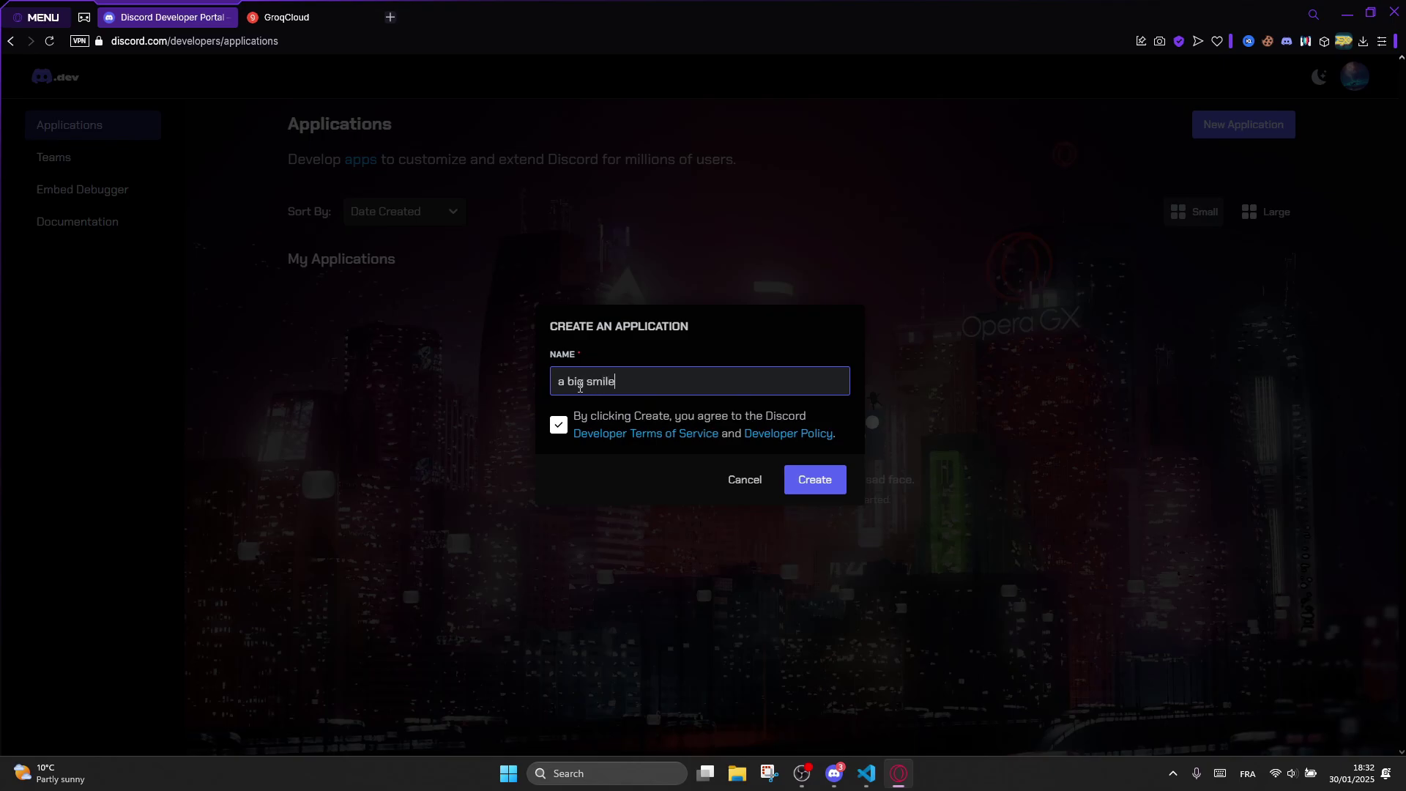
key("Return")
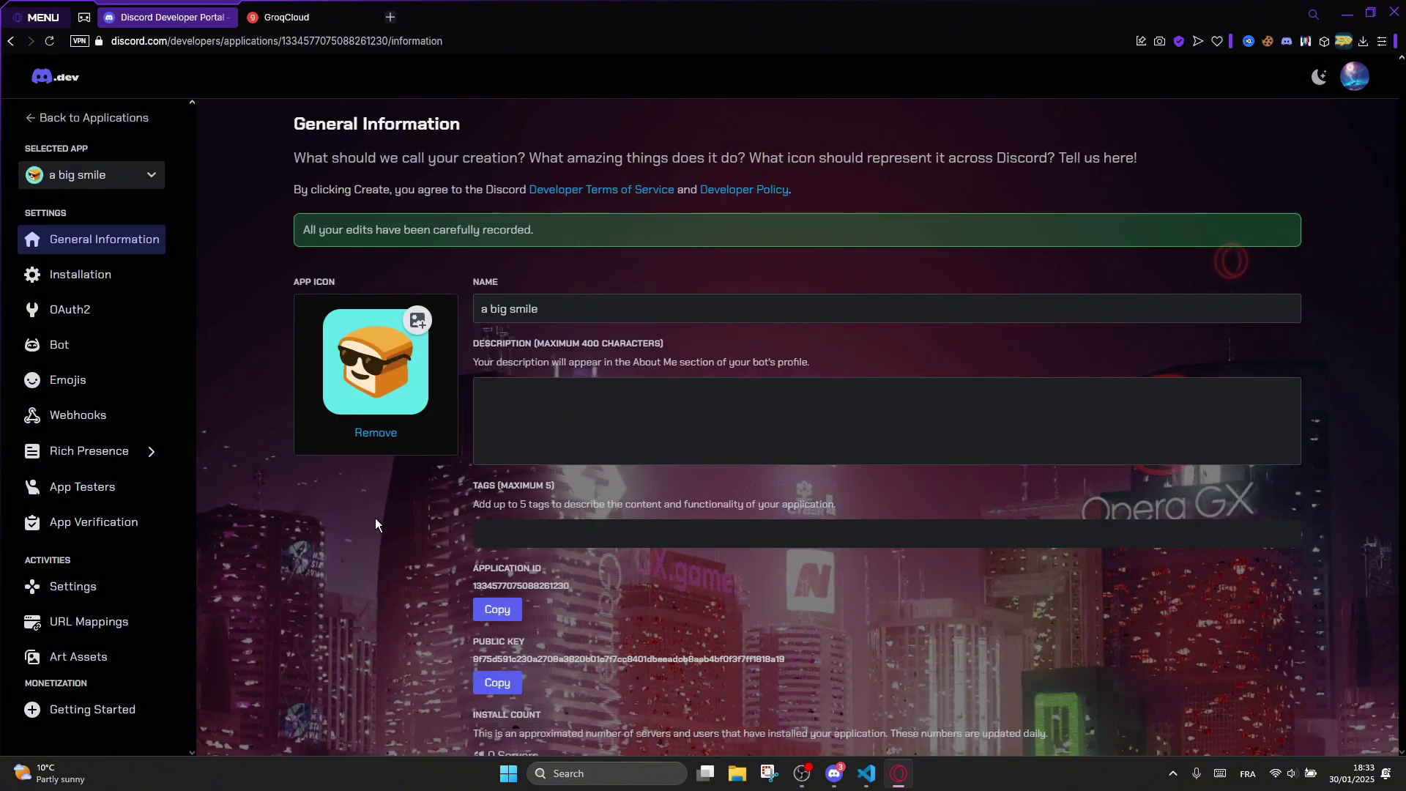
Step: On the Bot page, enable the message content, server members and presence intents
scroll(359, 512, "down", 4)
scroll(347, 513, "up", 2)
left_click(59, 344)
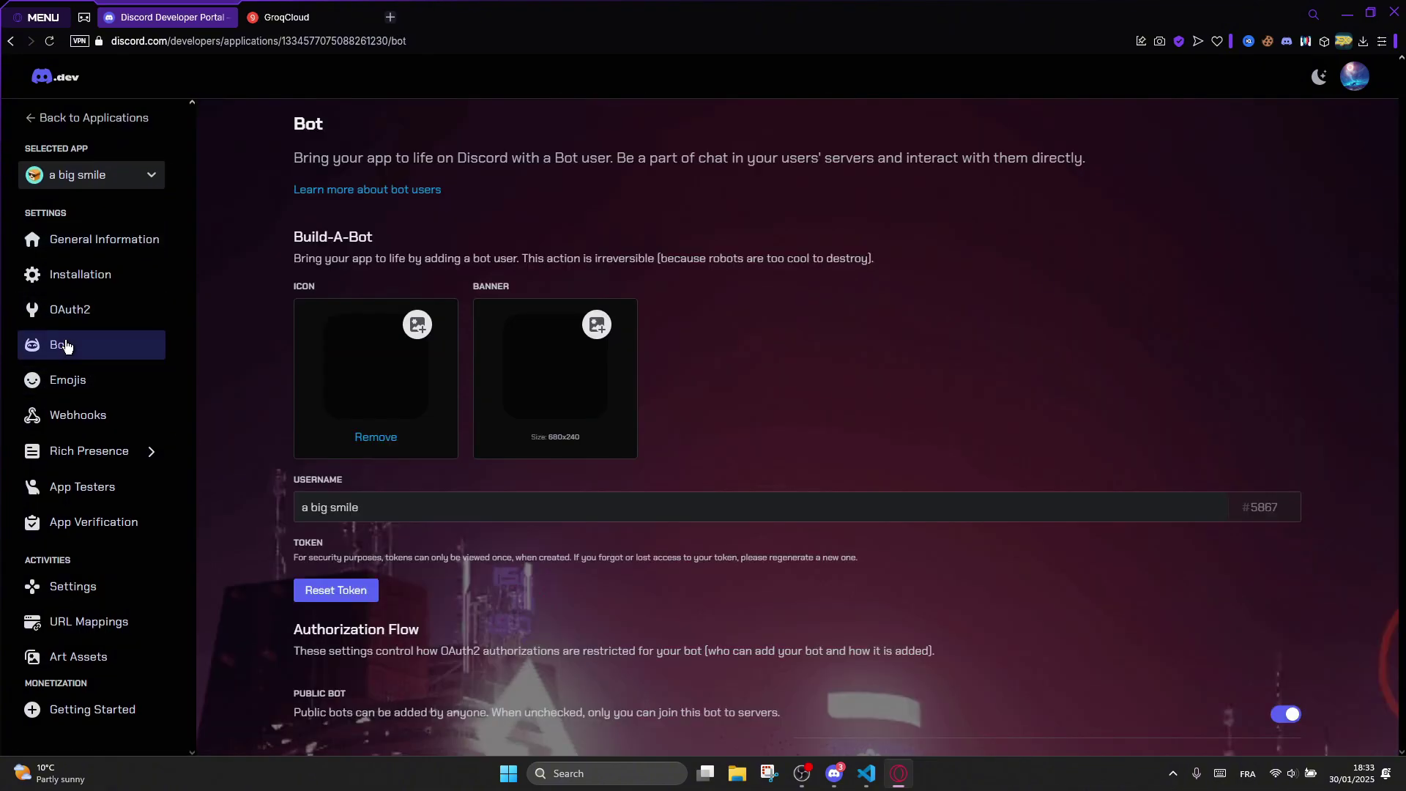
scroll(711, 389, "down", 6)
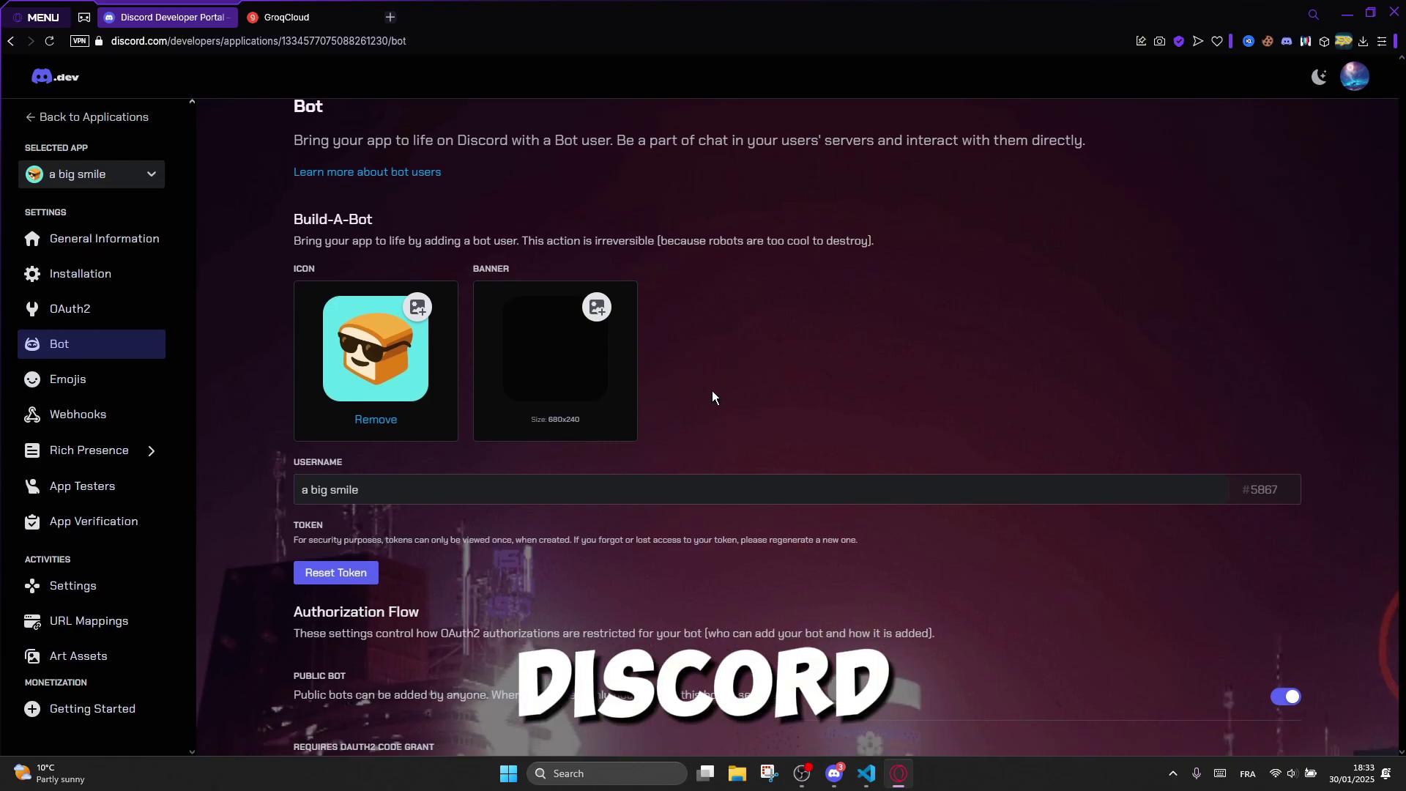
scroll(1311, 644, "down", 1)
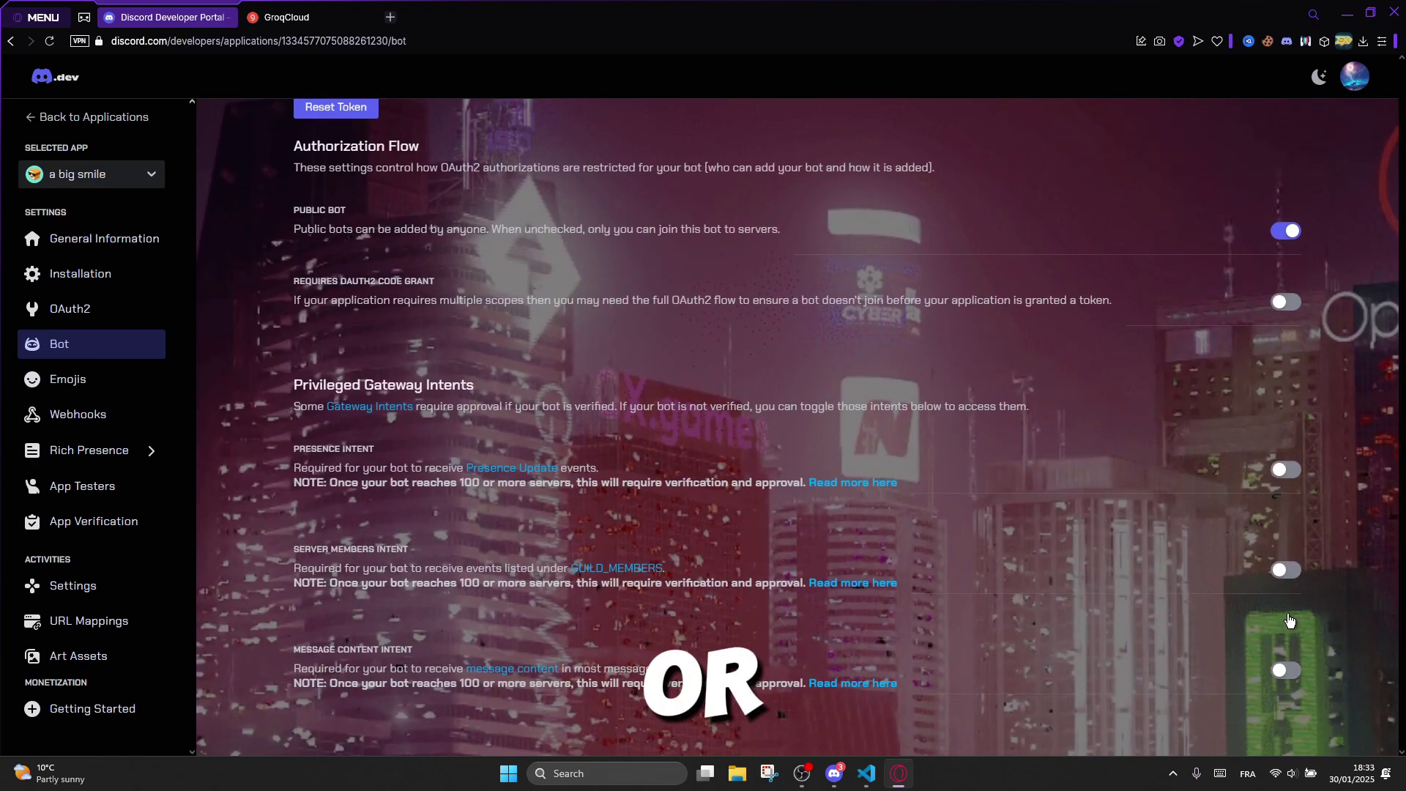
left_click(1286, 640)
left_click(1286, 541)
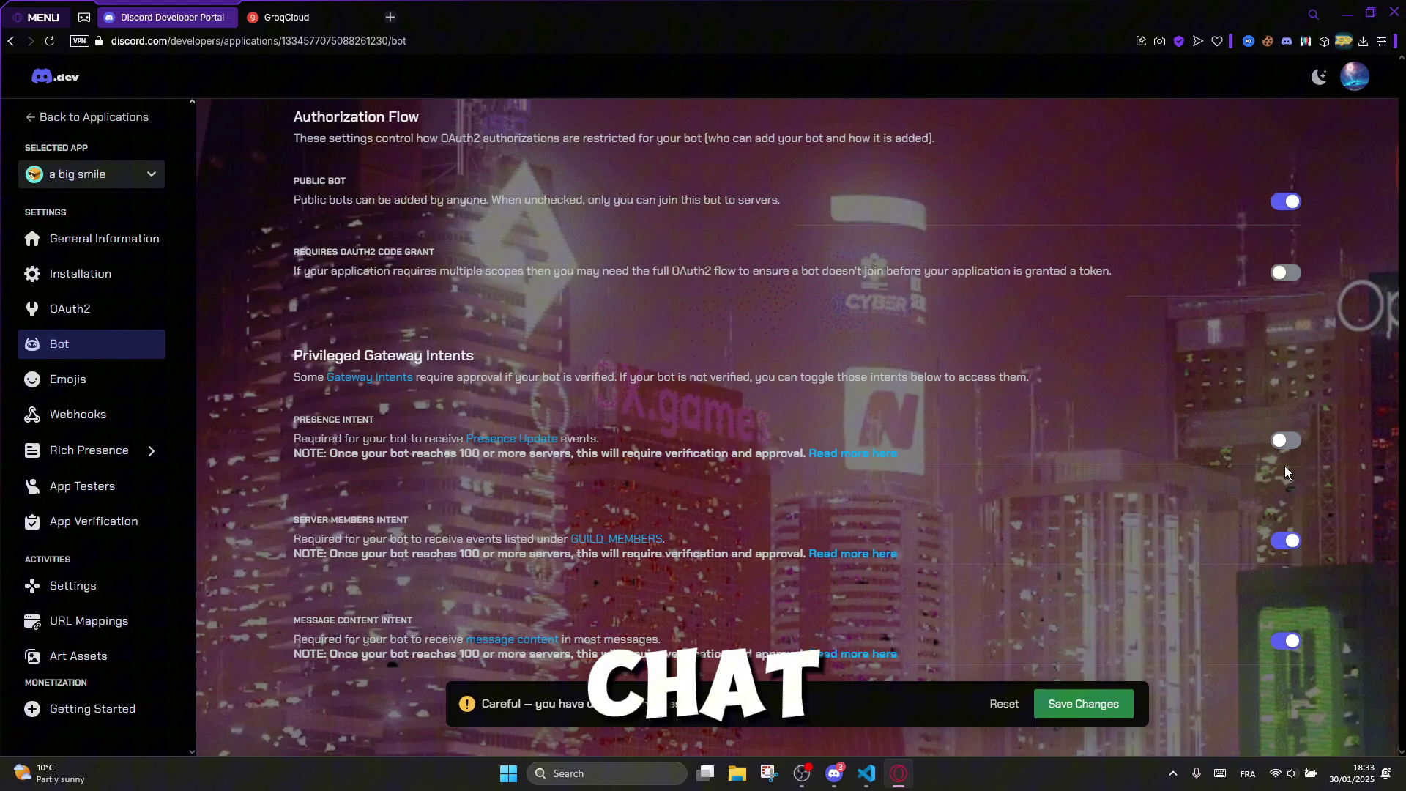
left_click(1286, 440)
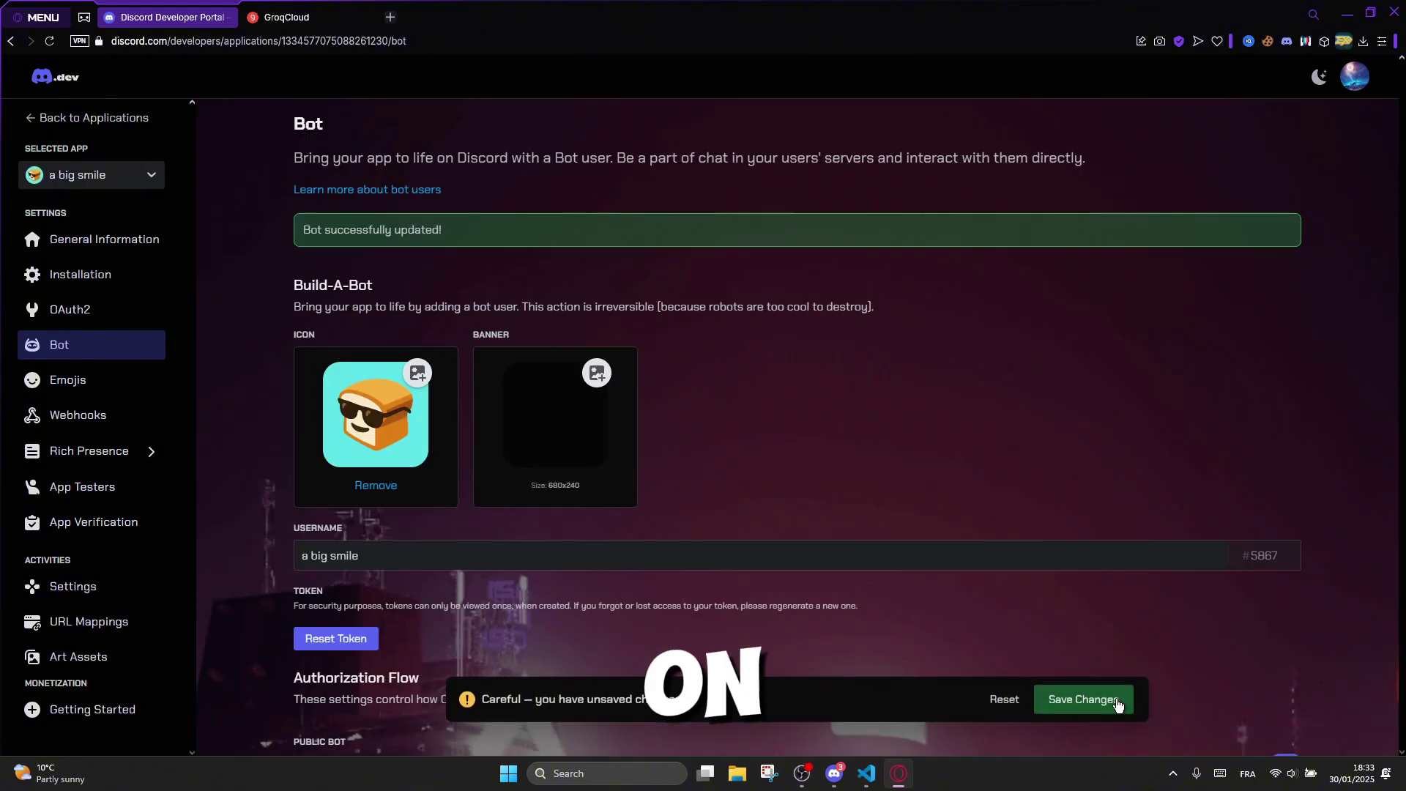
Step: Regenerate the bot token, paste it as bot_token in config.yaml, save, and return to General Information
left_click(365, 638)
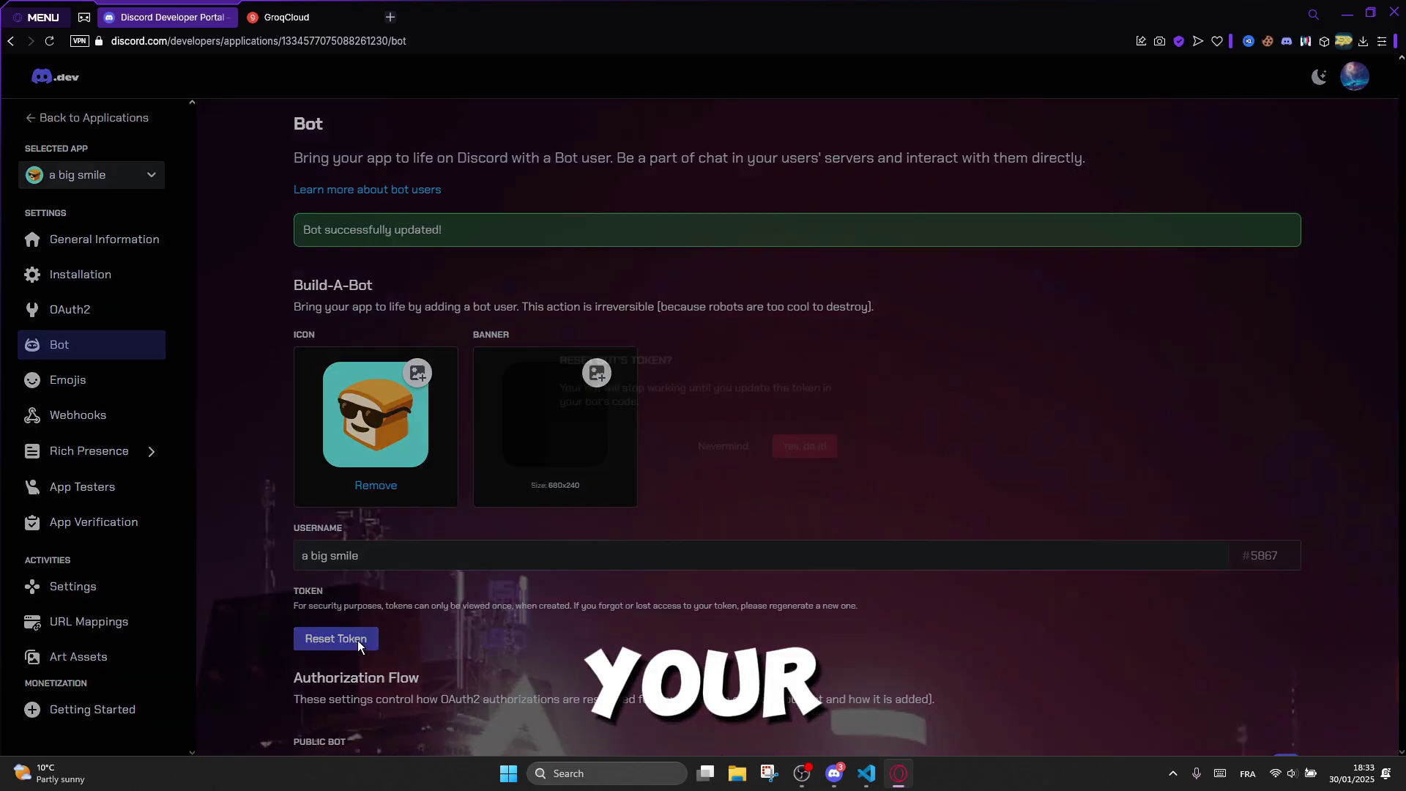
left_click(810, 451)
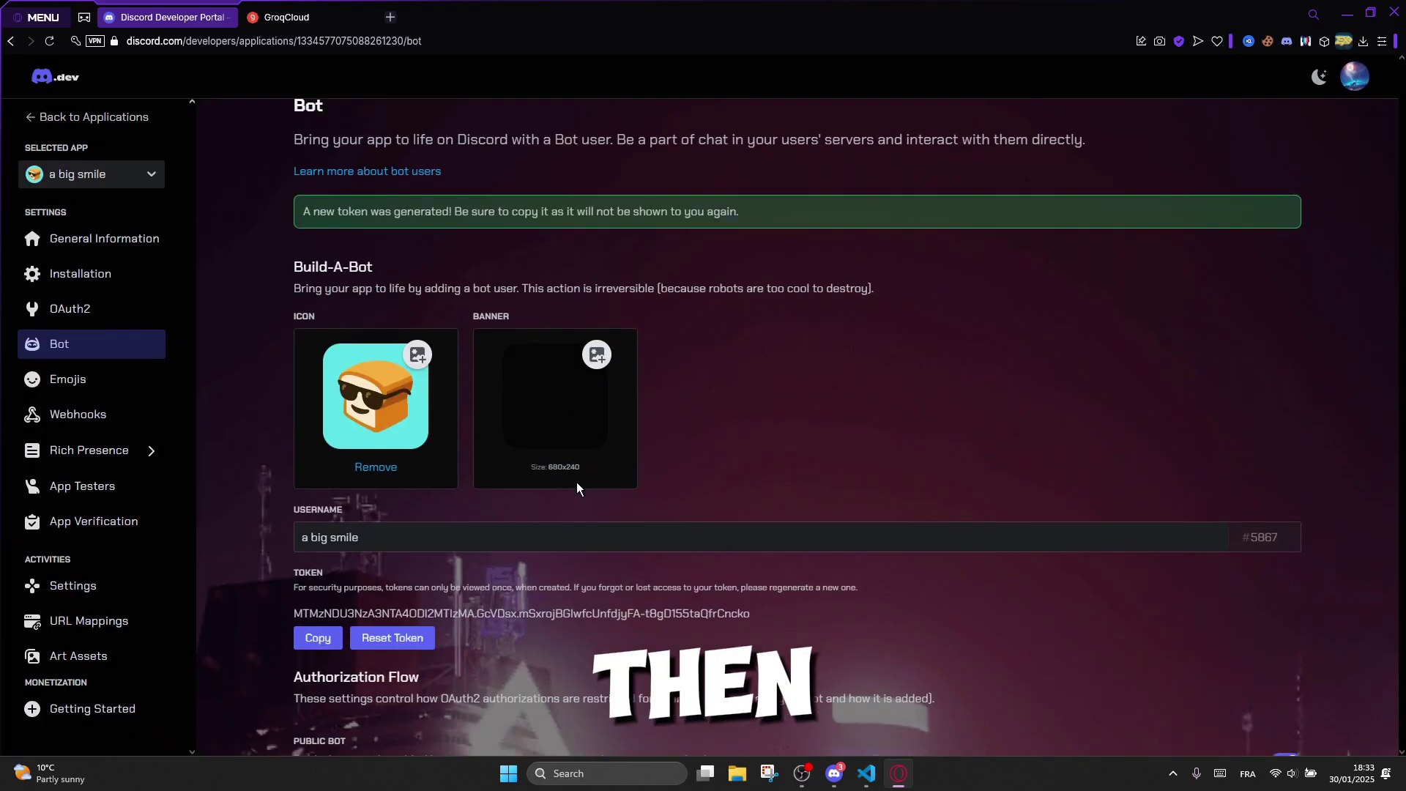
scroll(233, 586, "down", 1)
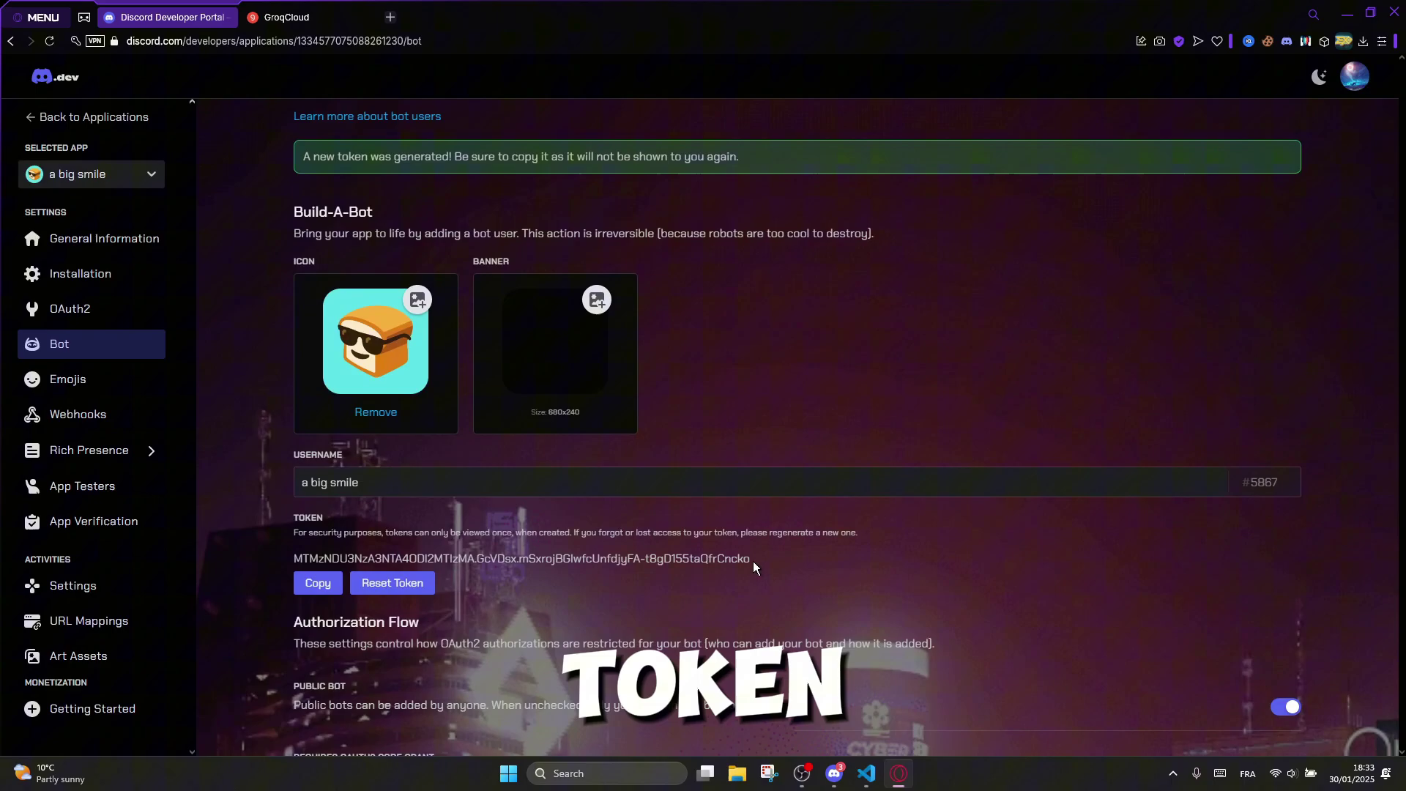
left_click_drag(755, 560, 304, 561)
left_click(330, 557)
left_click(316, 585)
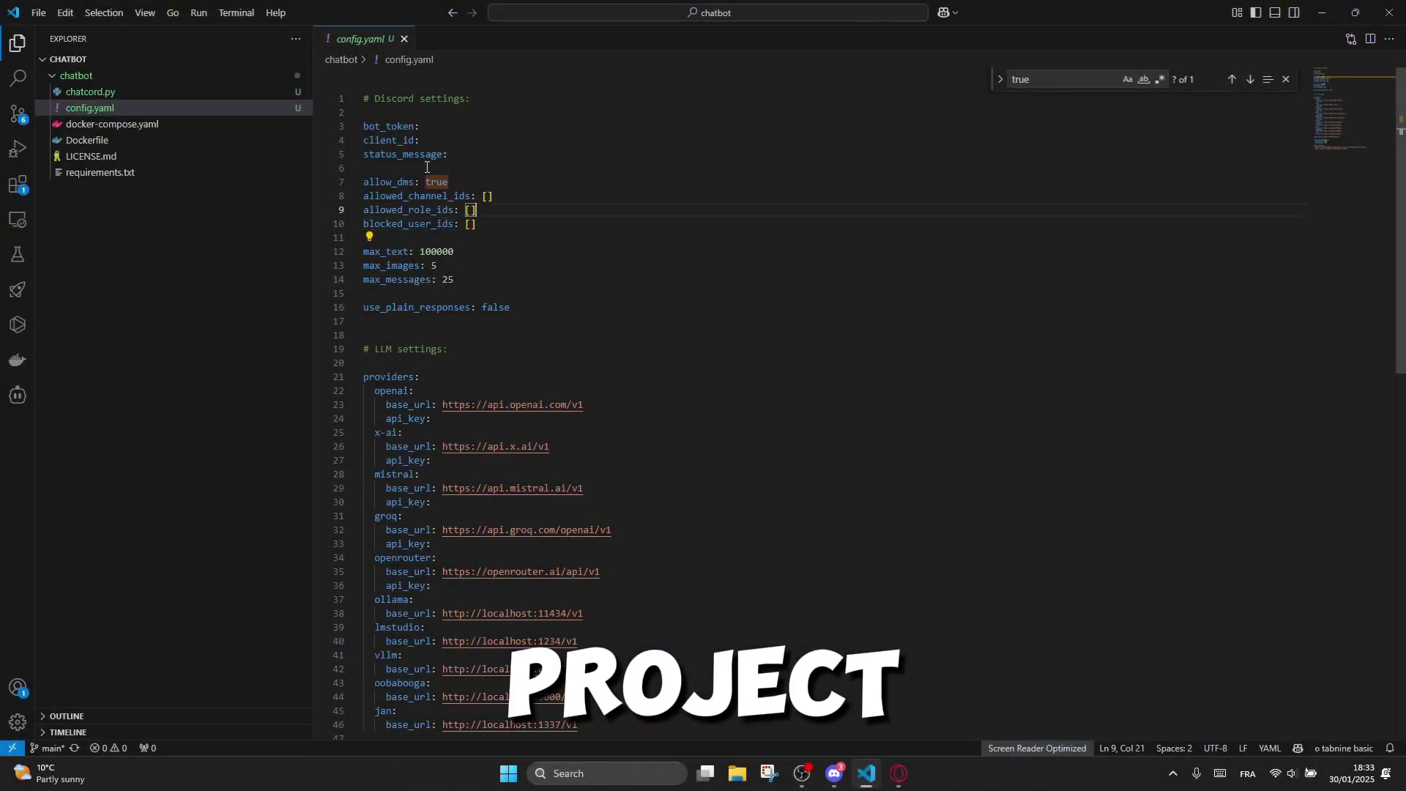
left_click(430, 126)
key("ctrl+v")
key("ctrl+s")
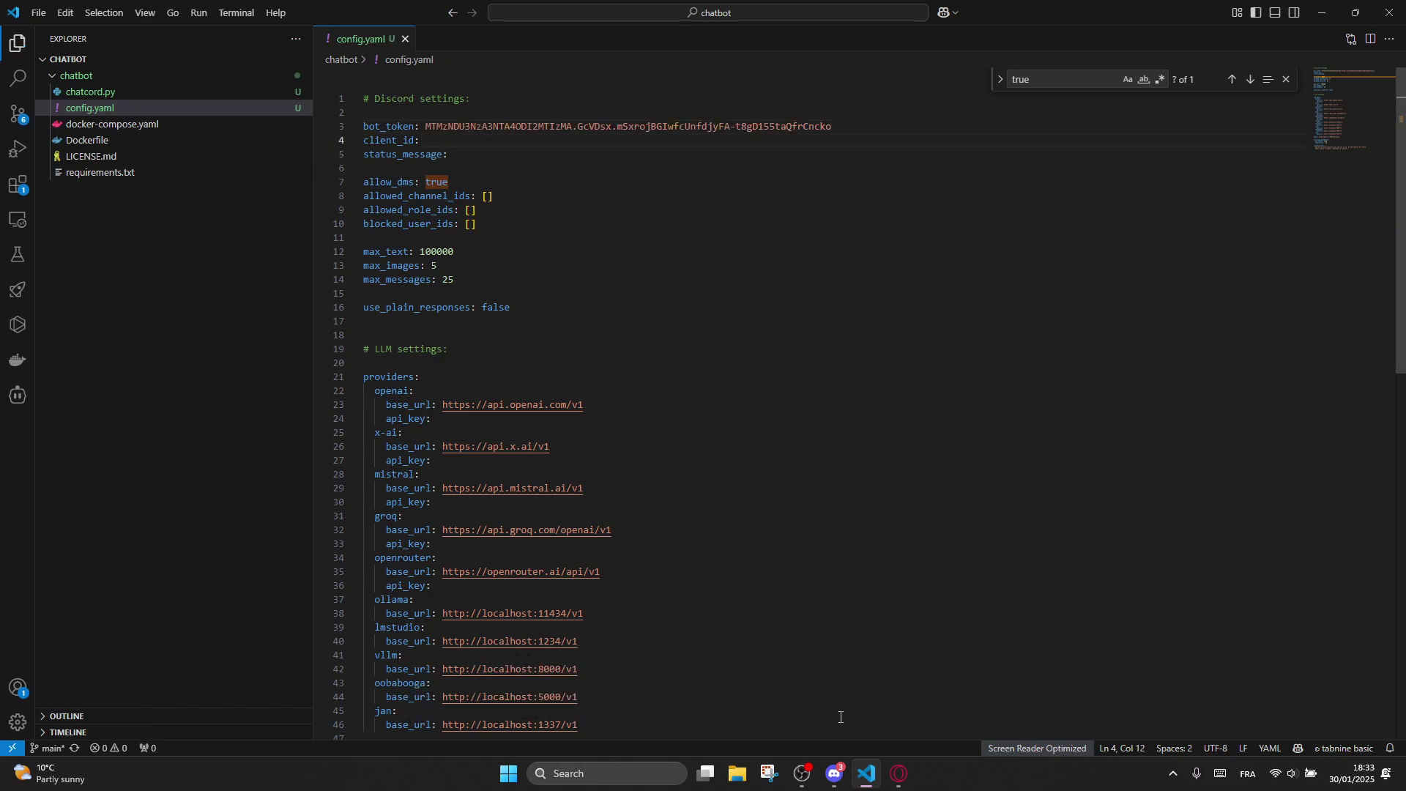
left_click(900, 774)
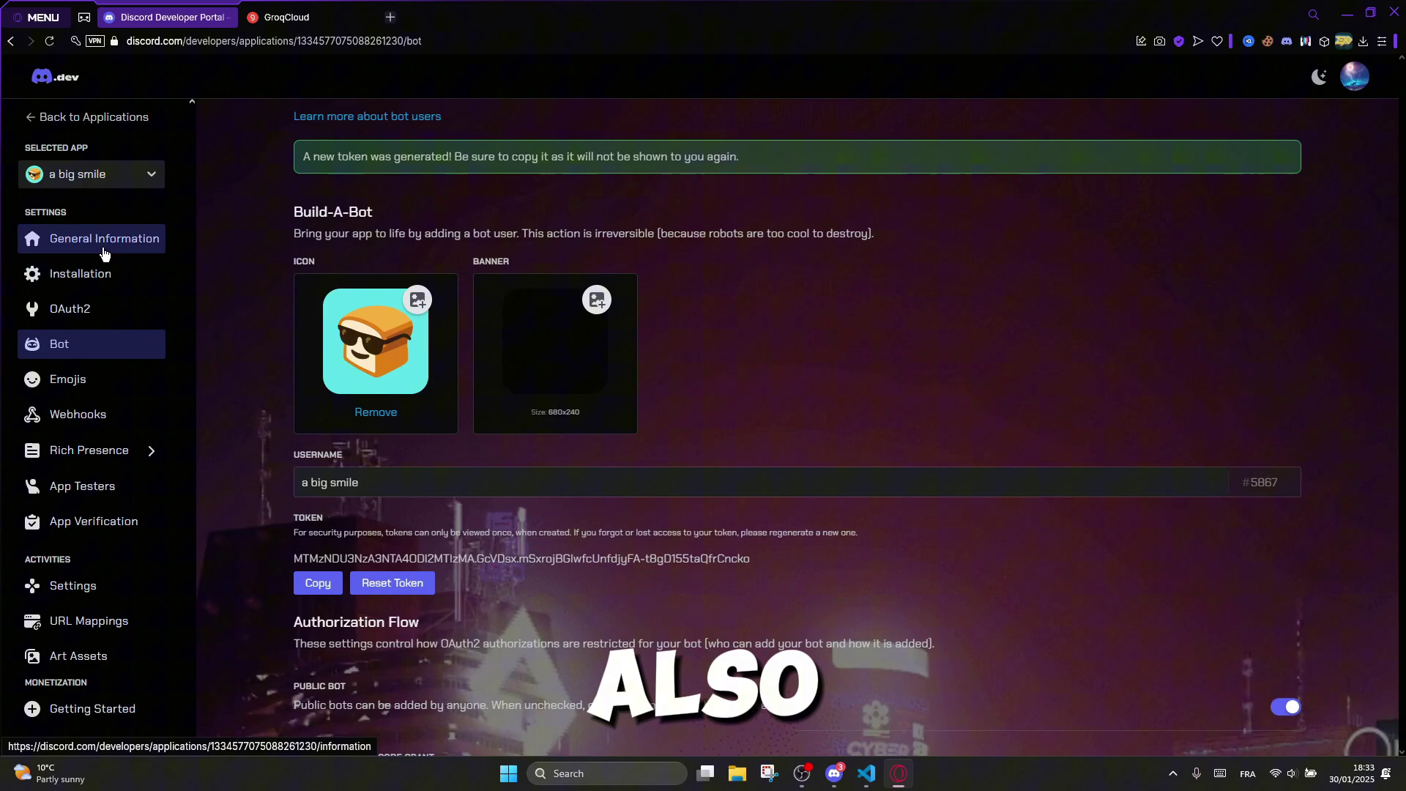
left_click(103, 240)
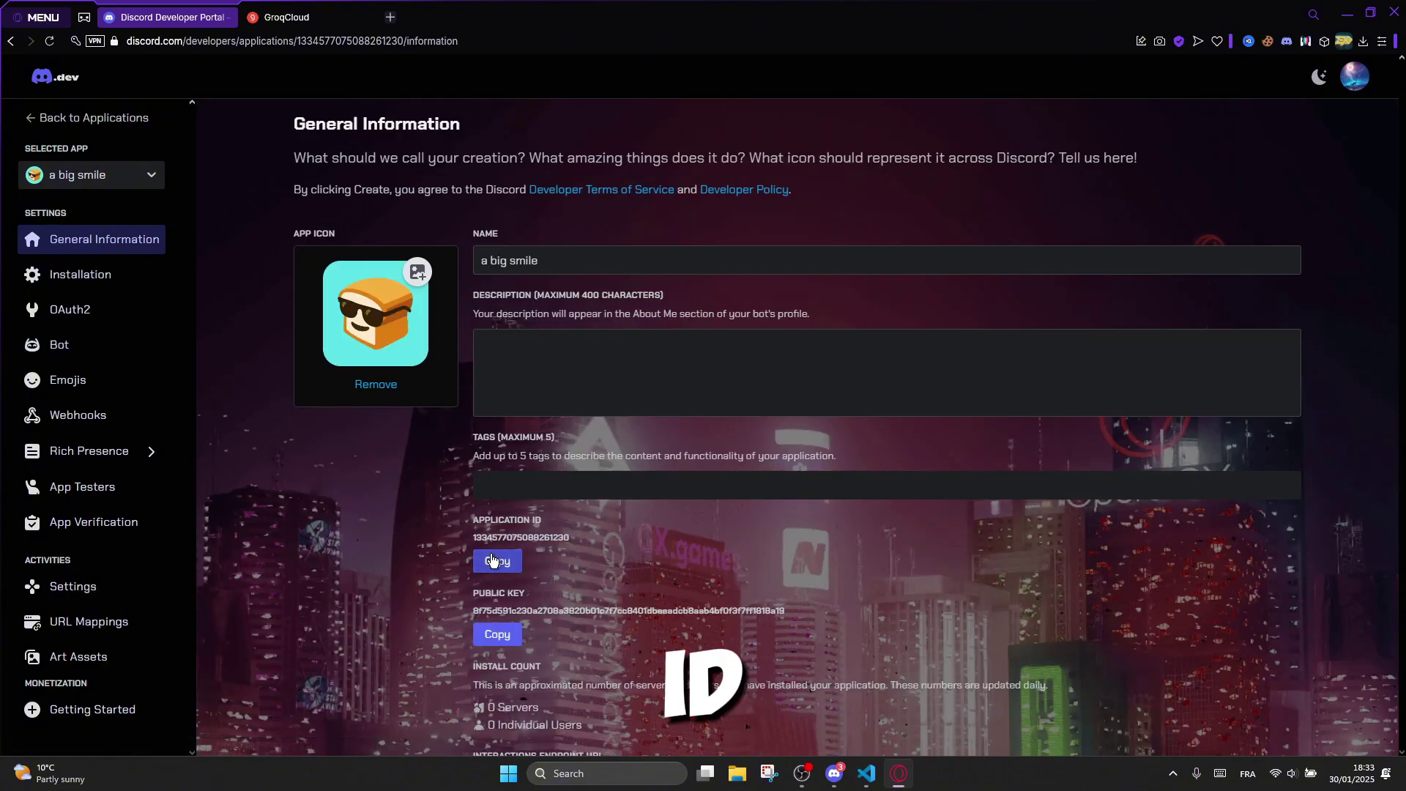
Step: Paste the application ID as client_id, set status_message to 'This is a big smile', and save
left_click(866, 774)
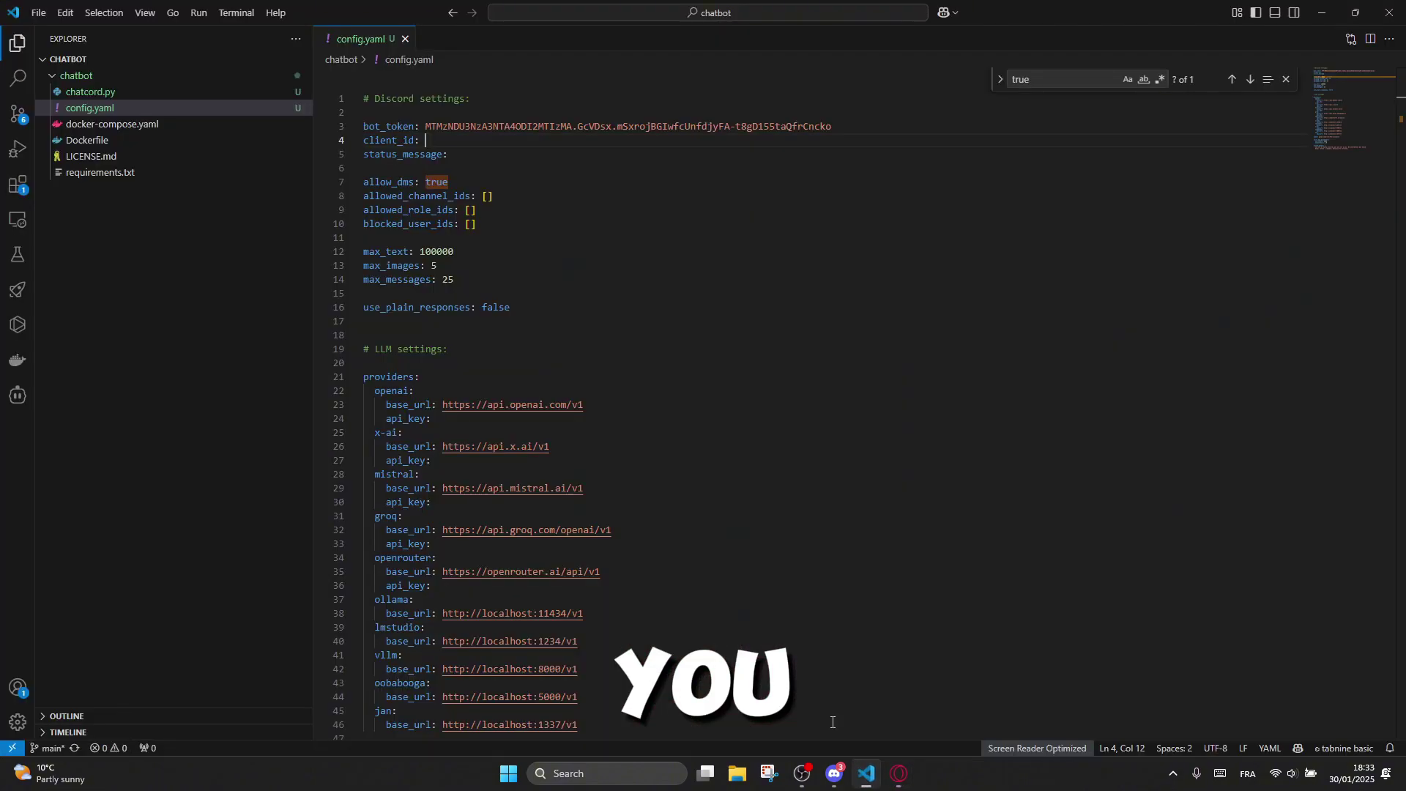
key("ctrl+v")
left_click(510, 153)
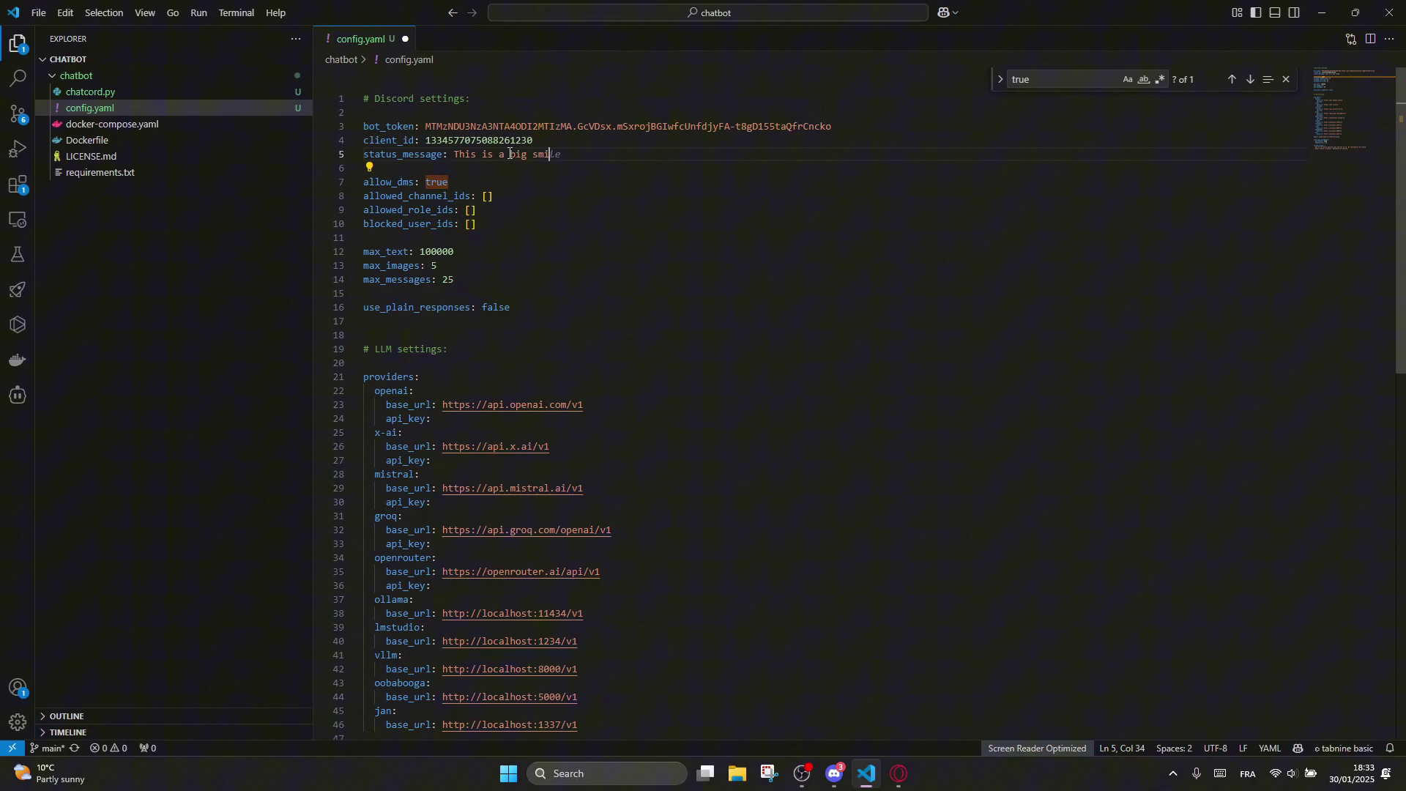
key("ctrl+s")
left_click(468, 280)
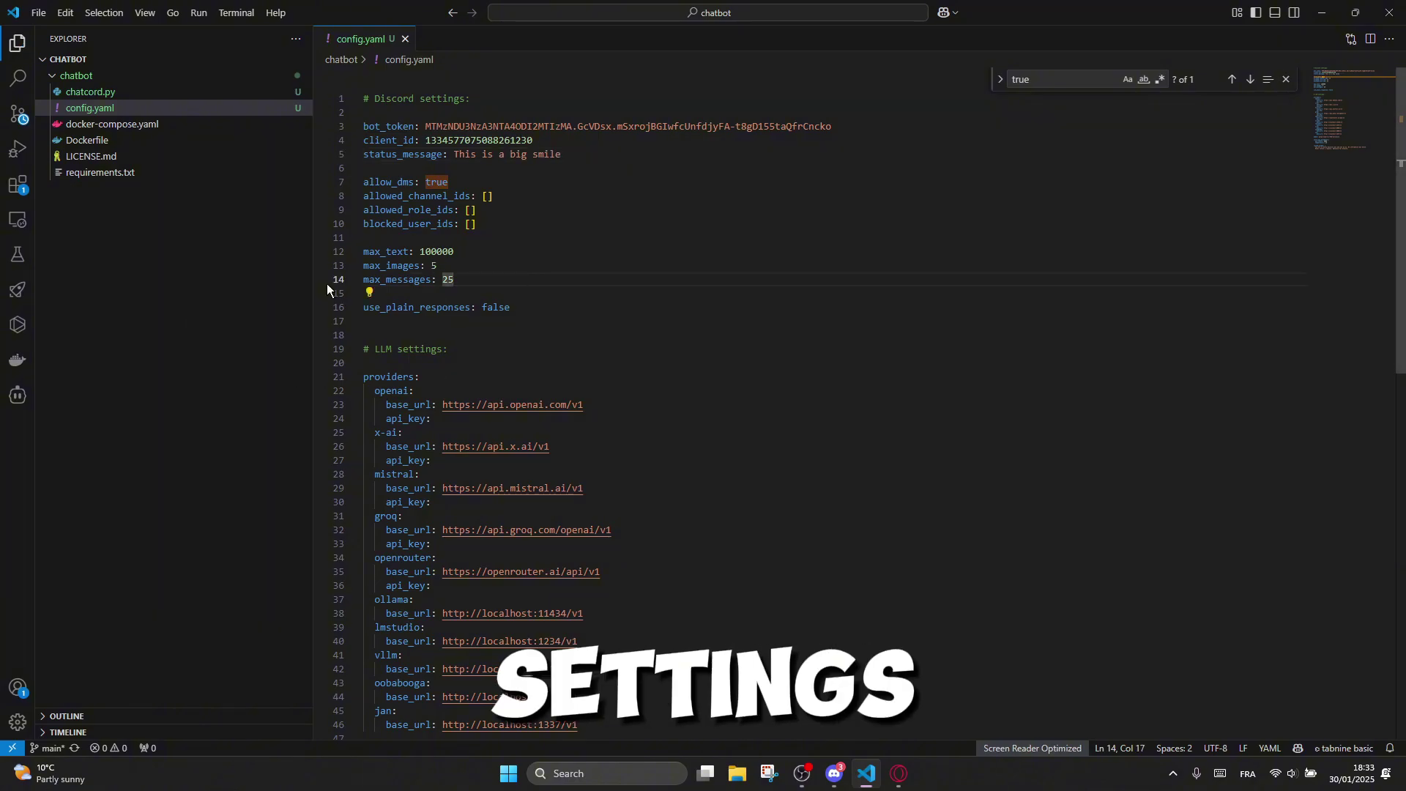
key("Down")
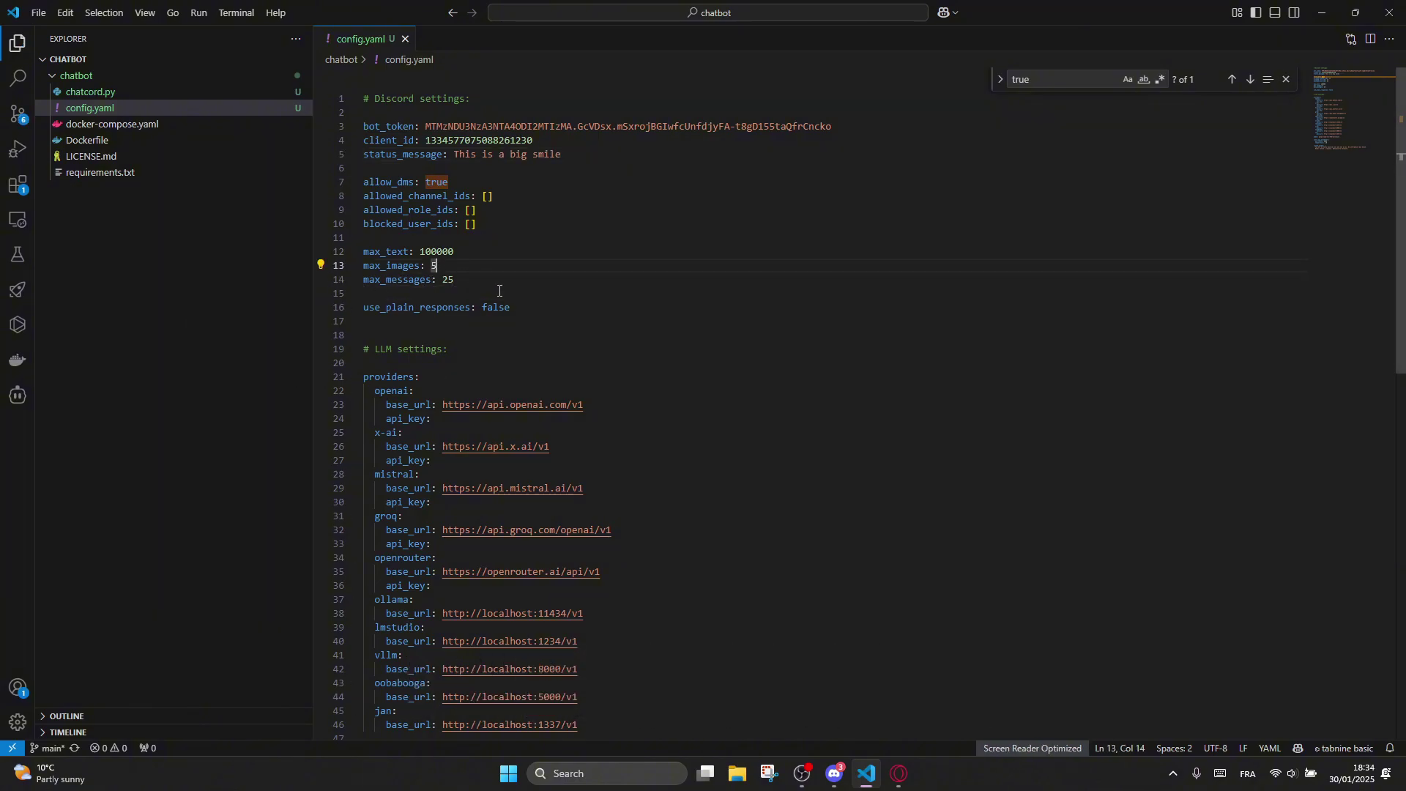
key("Up")
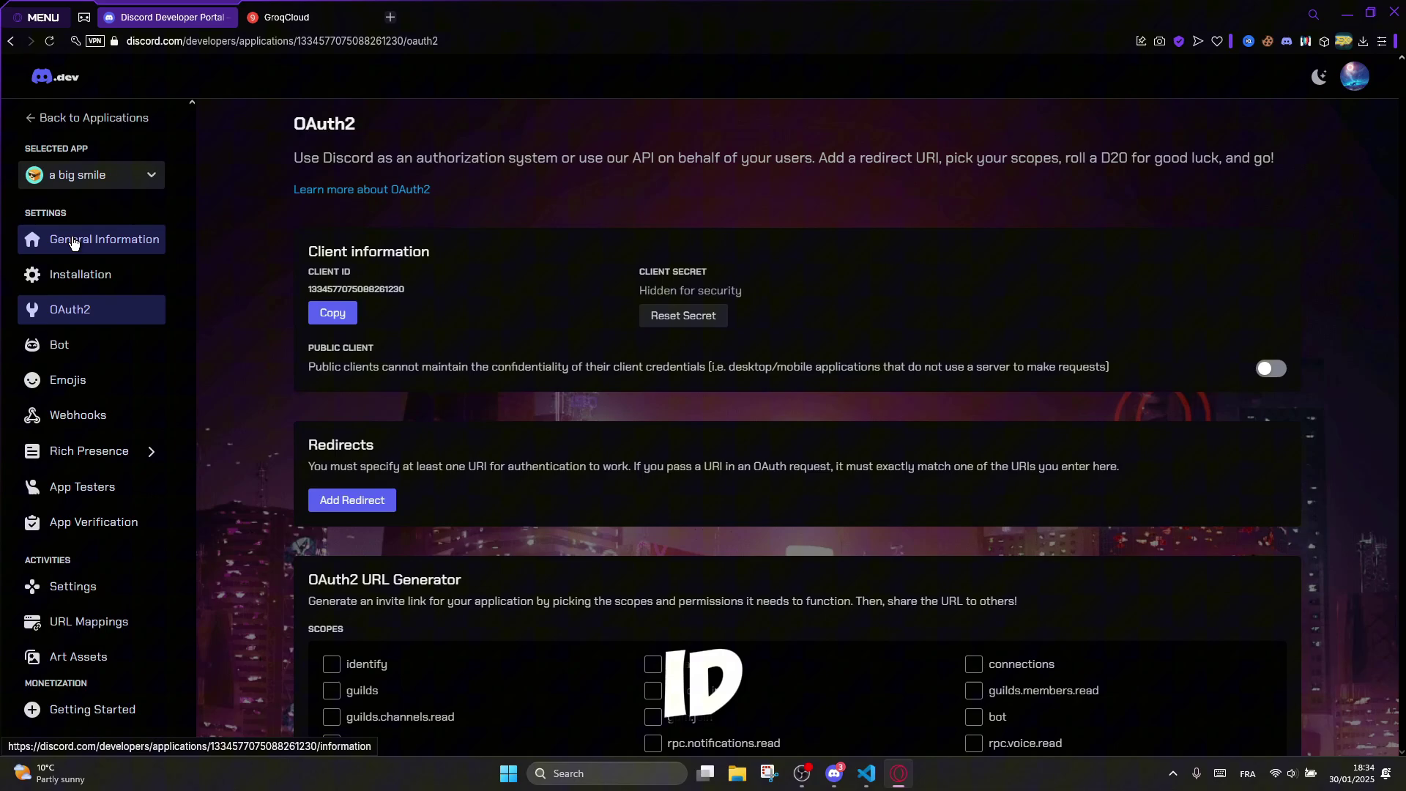
Step: Generate and copy an OAuth2 invite URL with the bot scope and Administrator permission
scroll(715, 502, "down", 5)
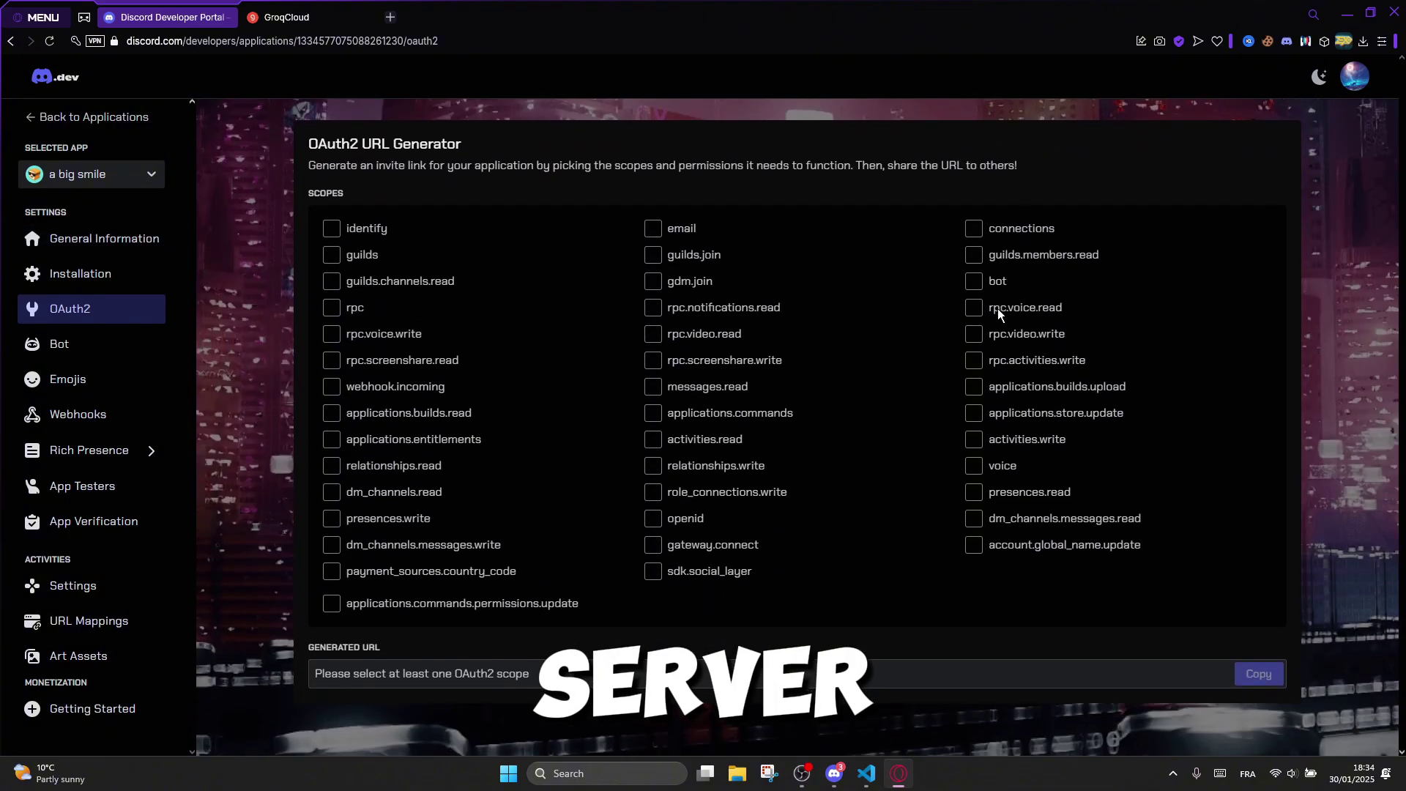
left_click(974, 279)
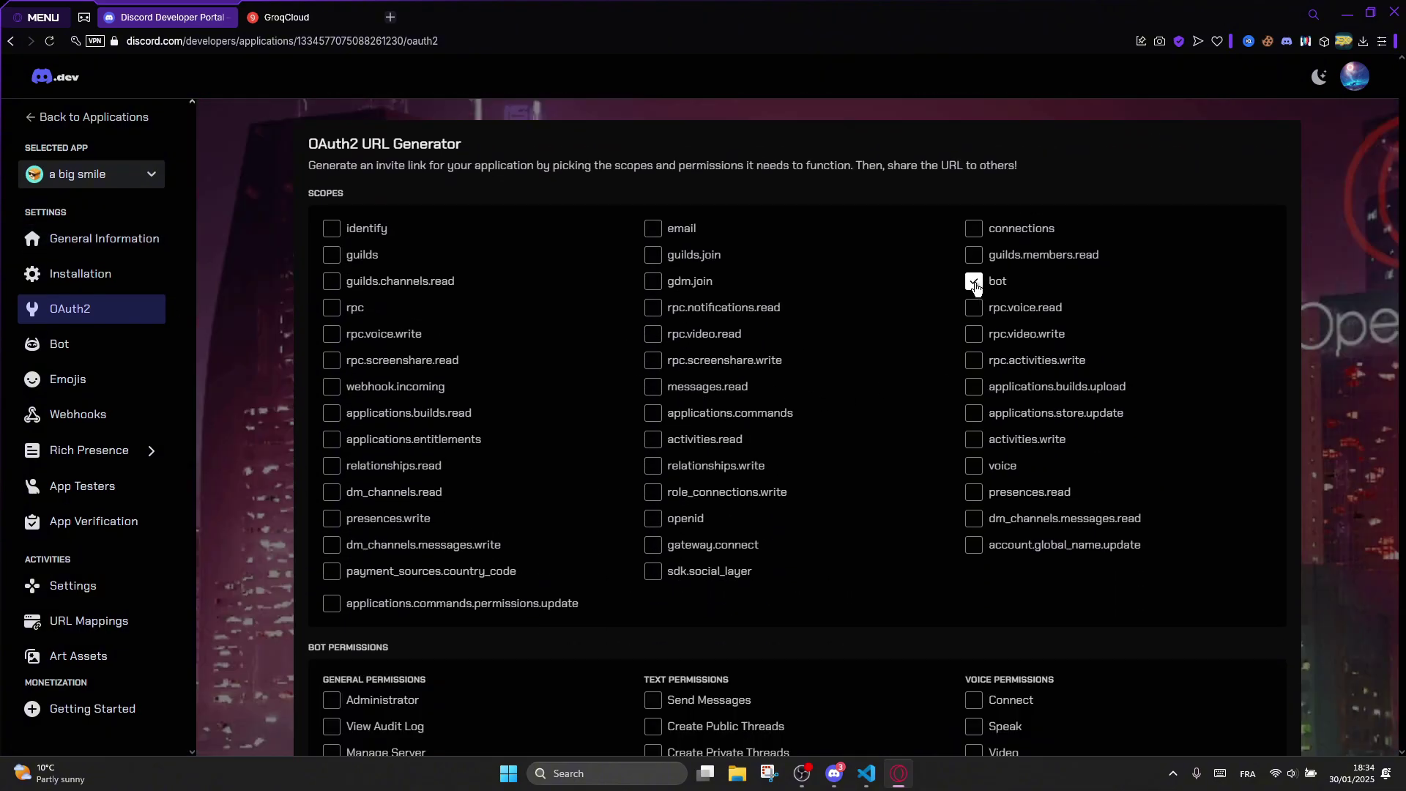
scroll(736, 314, "down", 4)
left_click(367, 407)
scroll(376, 367, "down", 5)
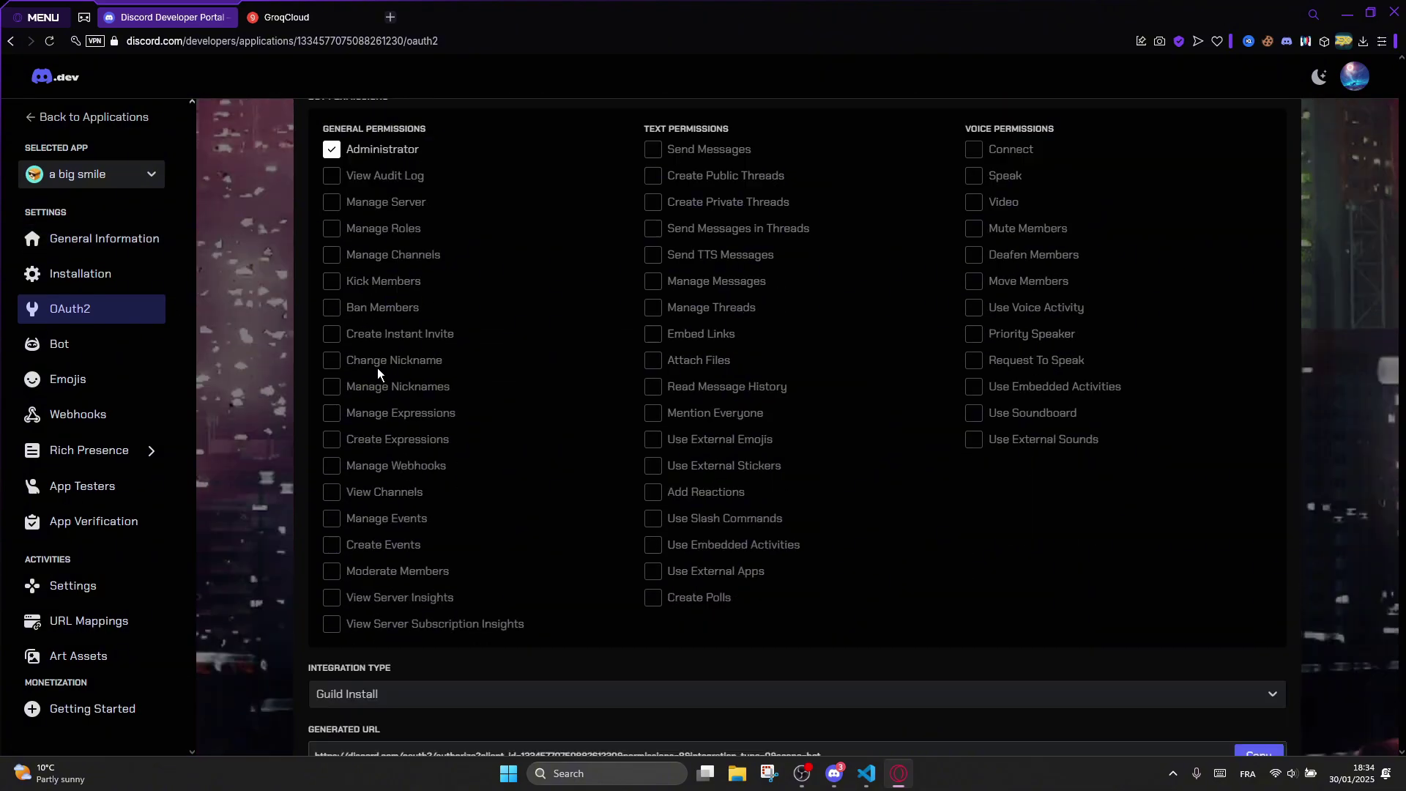
left_click(834, 773)
Step: Post the invite URL in #general and authorize the a big smile bot on laboratoirrre
right_click(407, 721)
left_click(449, 706)
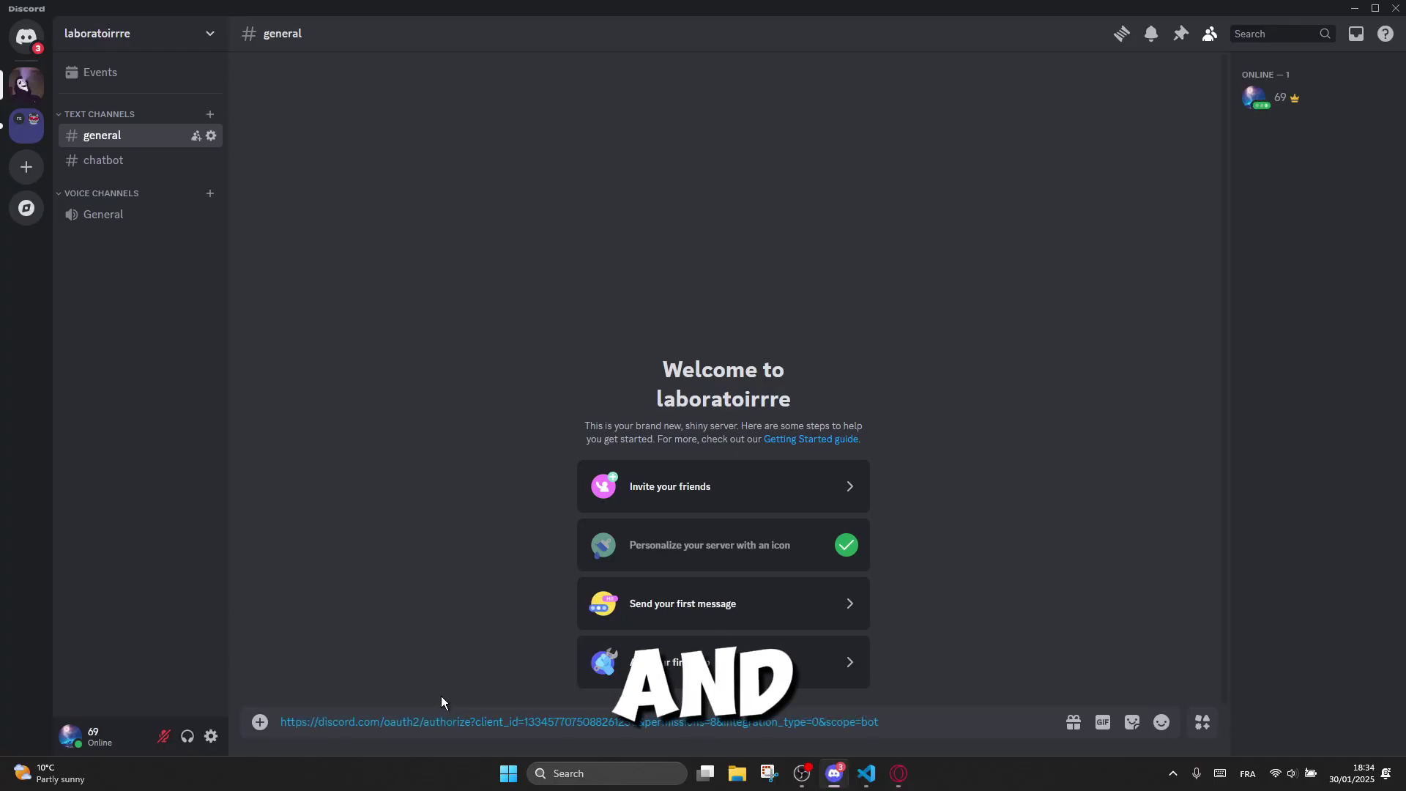
key("Return")
left_click(439, 680)
left_click(841, 590)
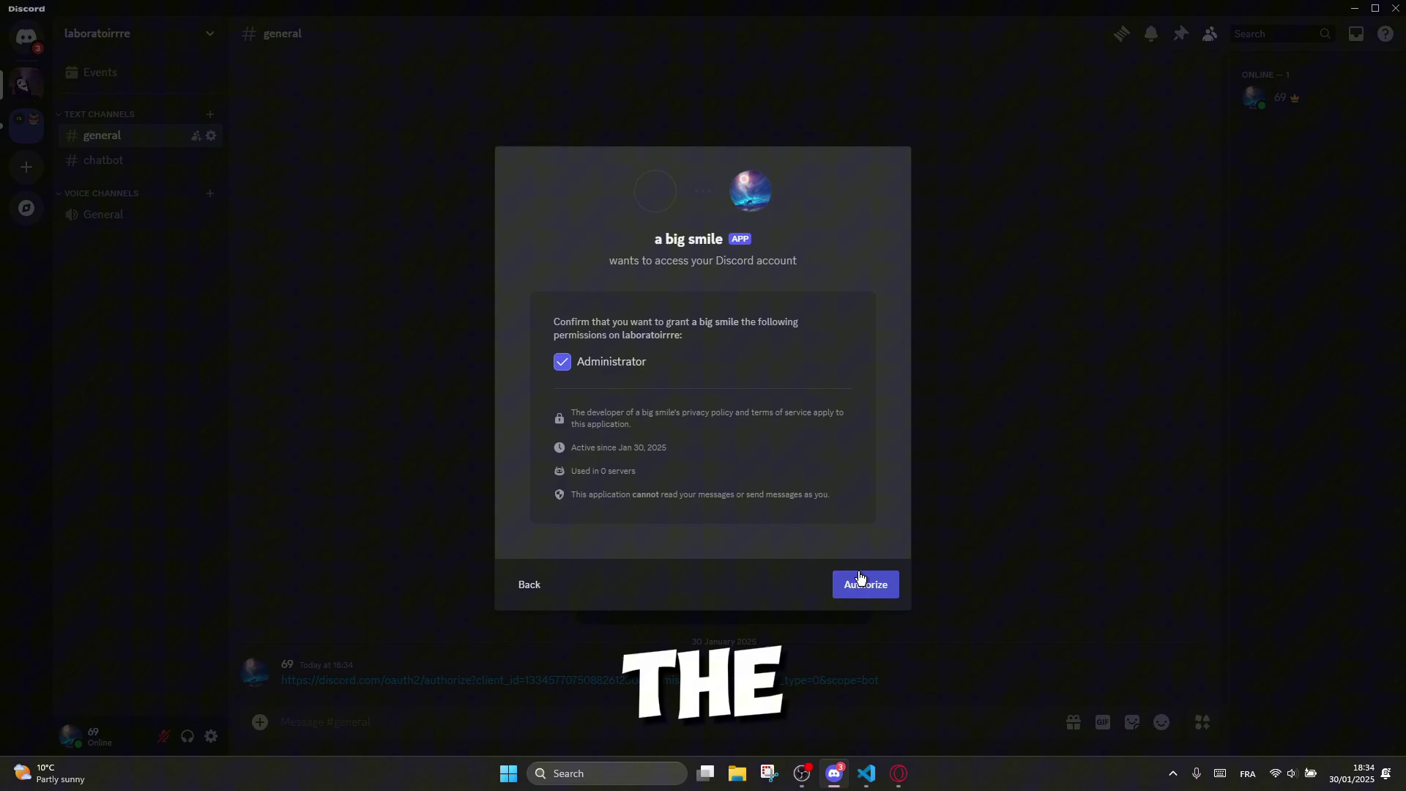
left_click(842, 587)
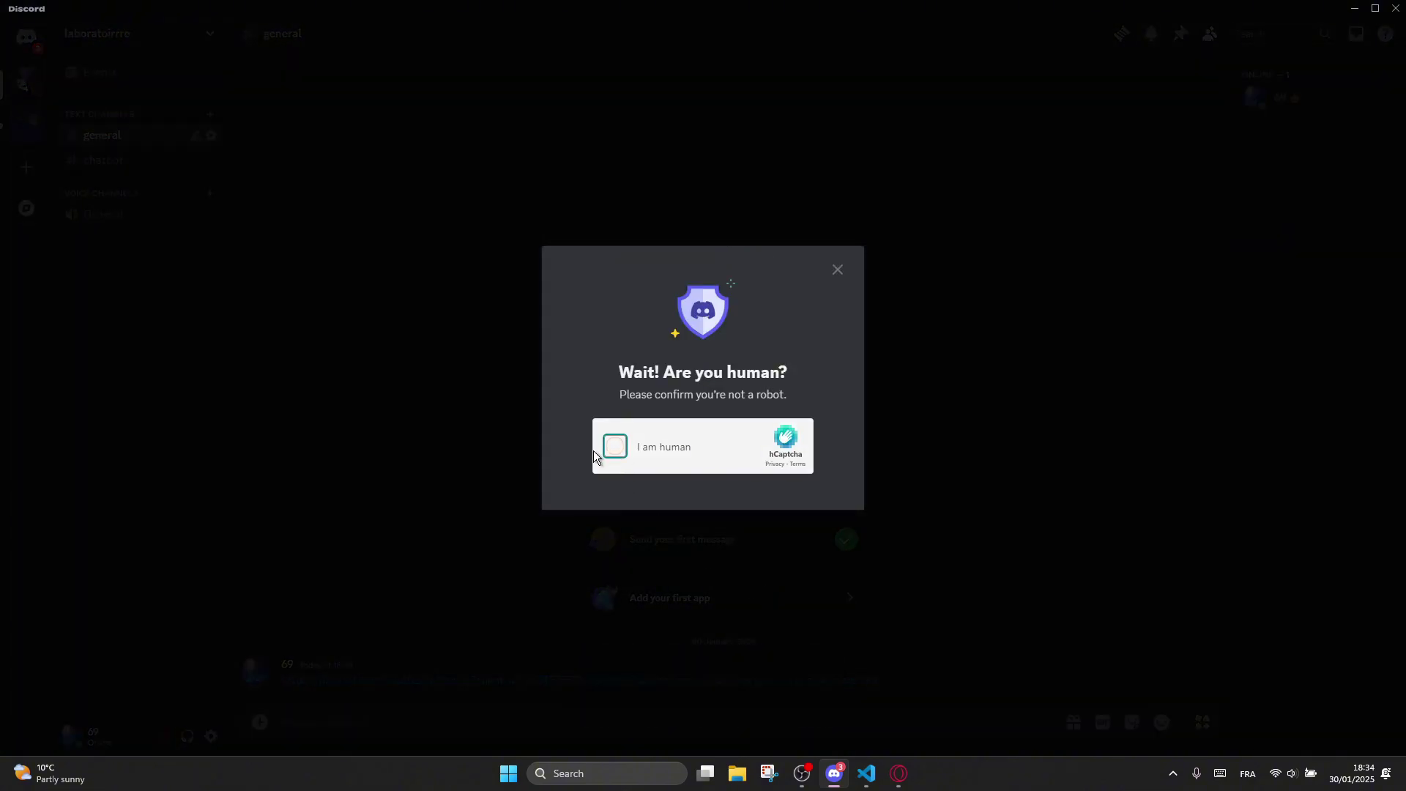
left_click(595, 449)
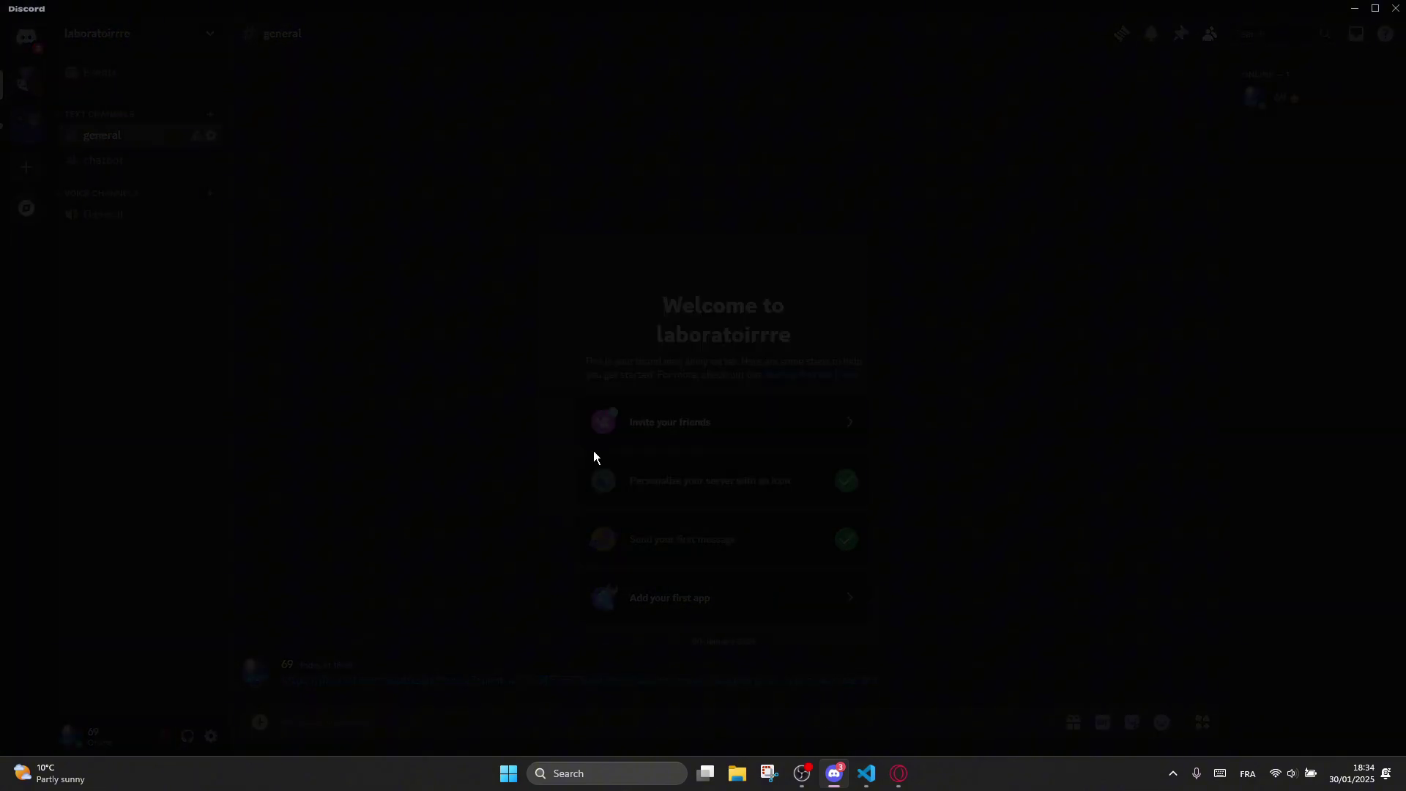
left_click(842, 572)
left_click(780, 487)
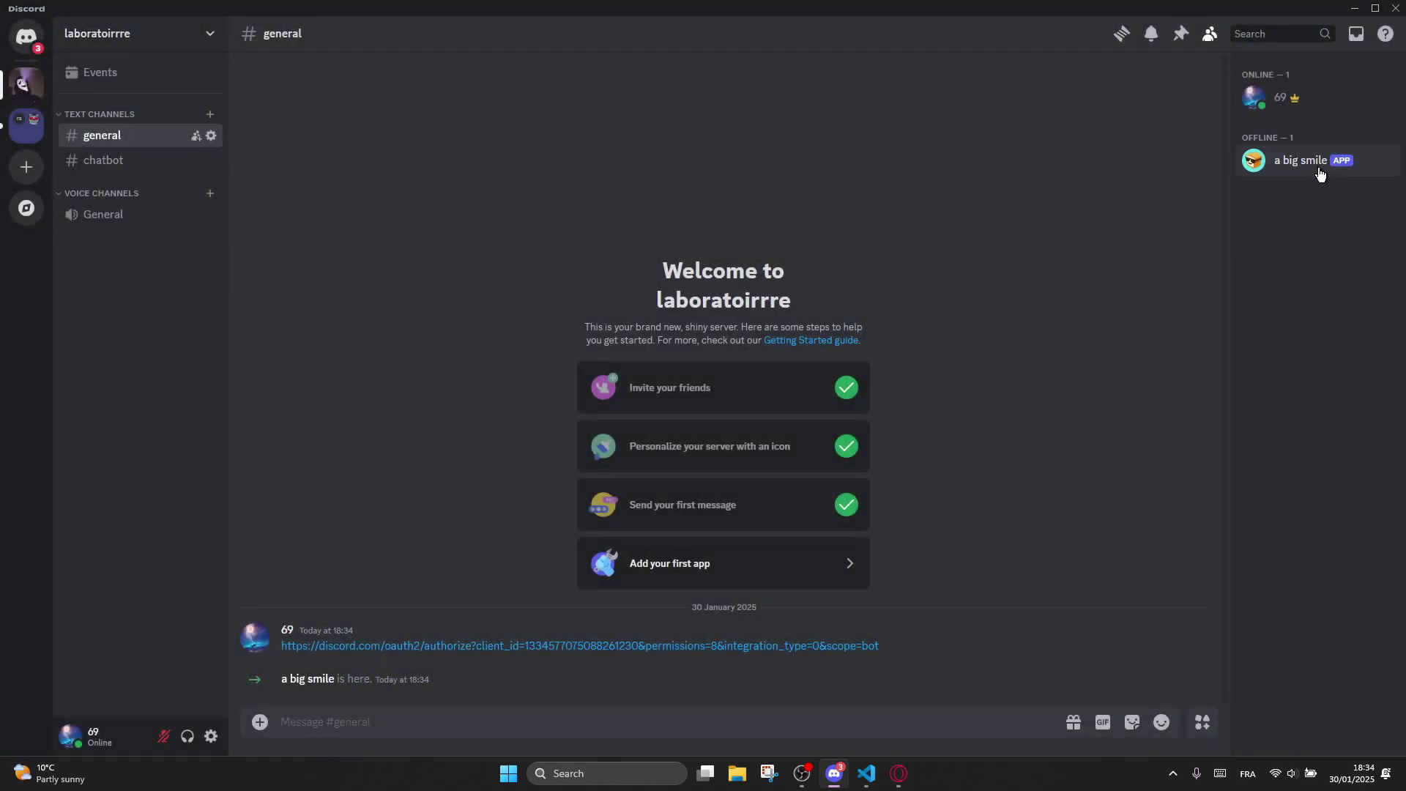
left_click(1303, 161)
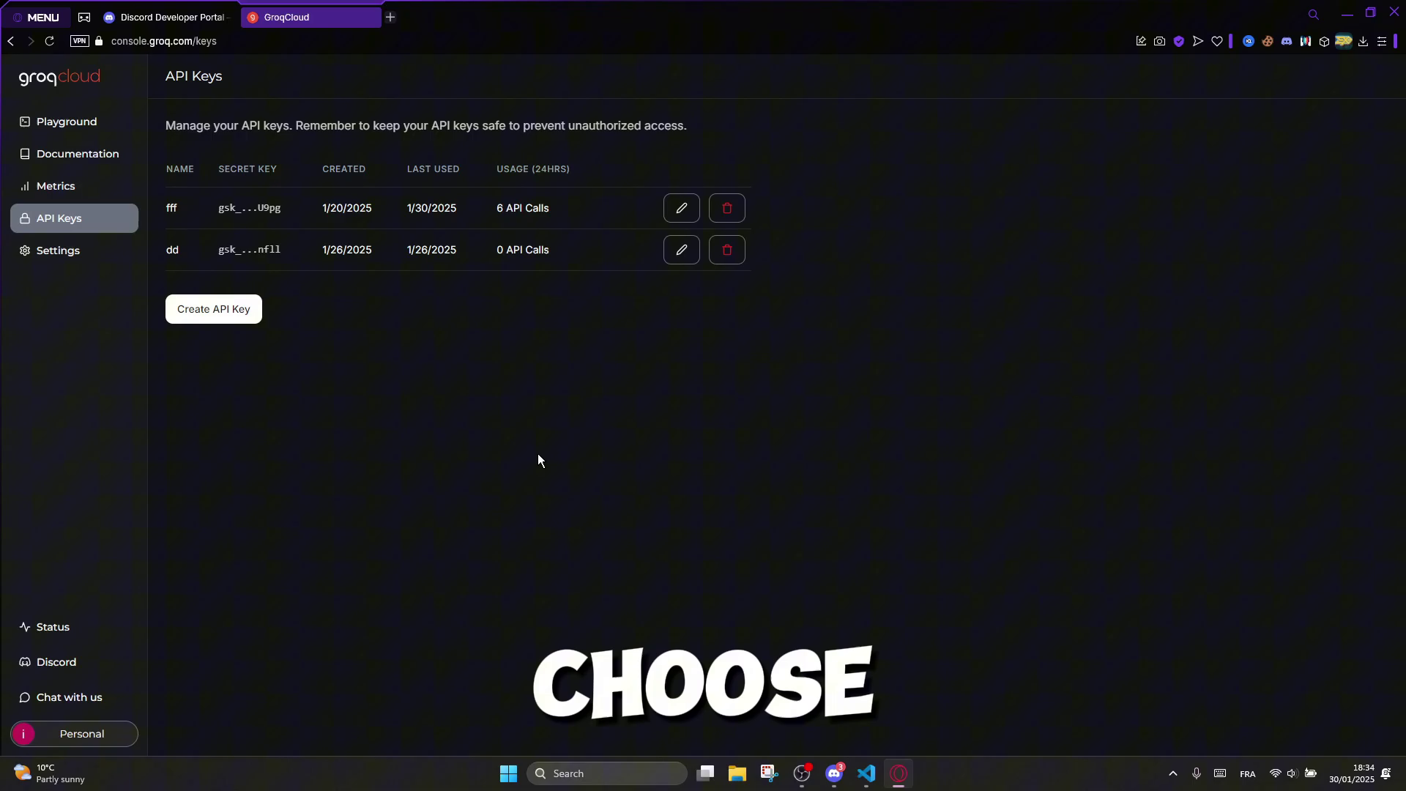
Step: Create a GroqCloud API key named 'for a discord chatbot' and copy the key
left_click(242, 313)
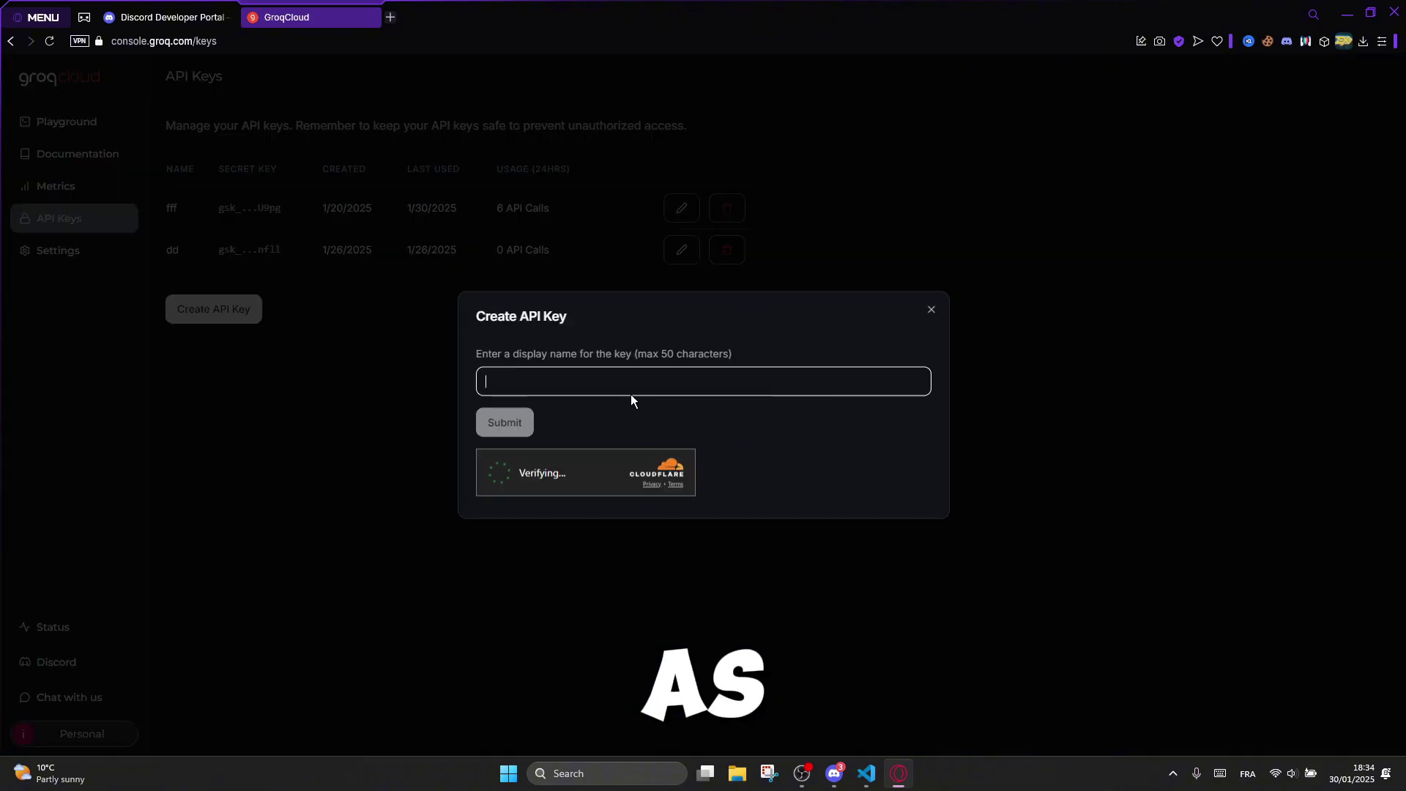
left_click(565, 393)
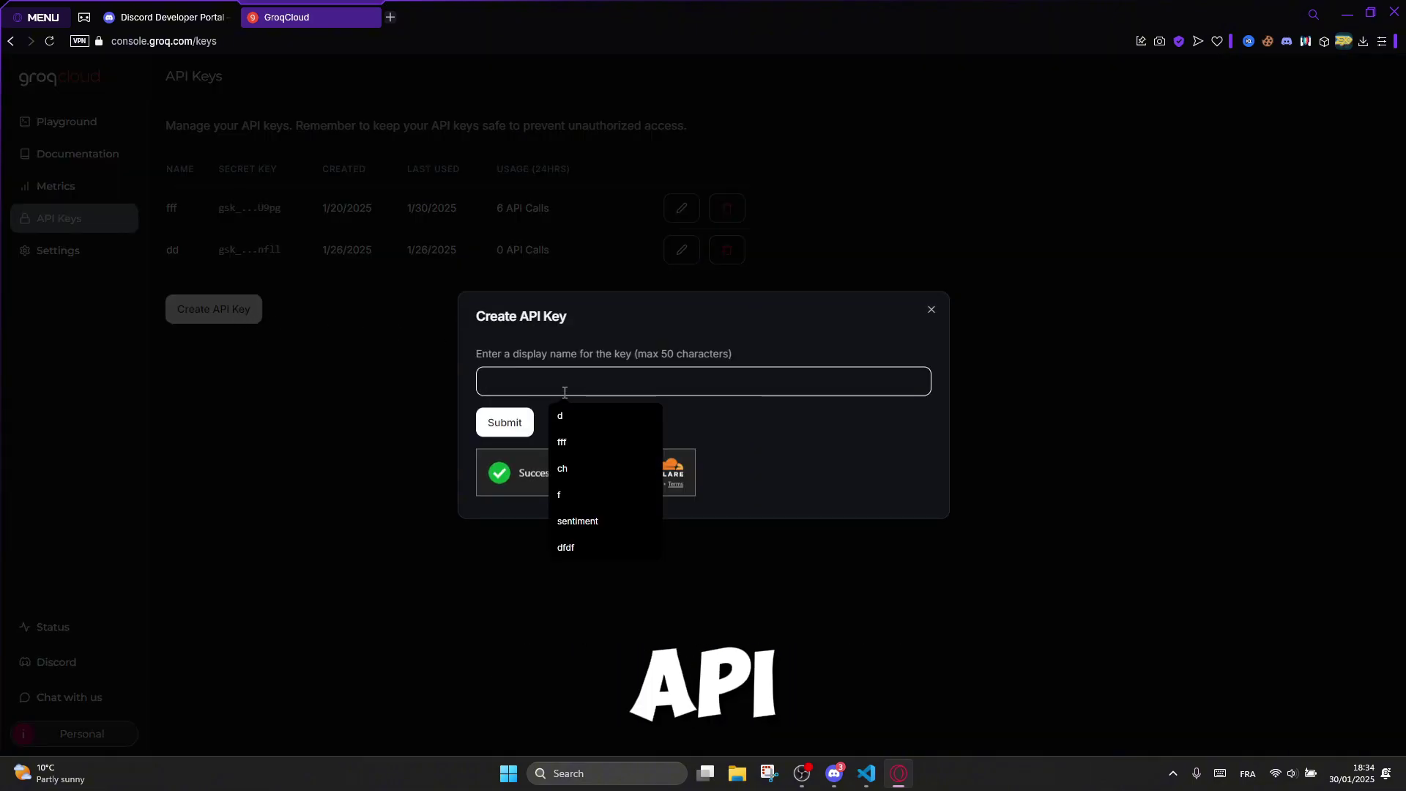
type("for a ")
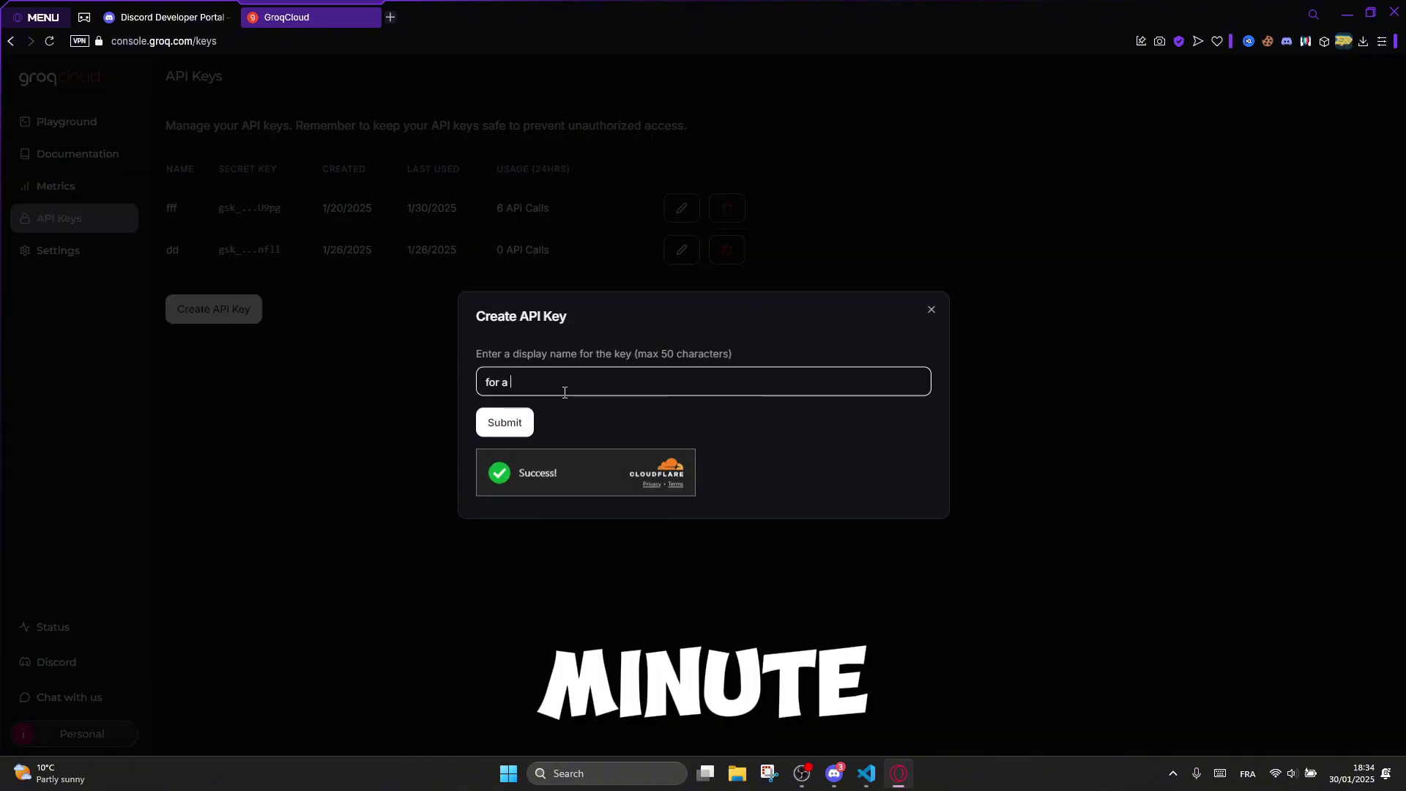
type("chatbot")
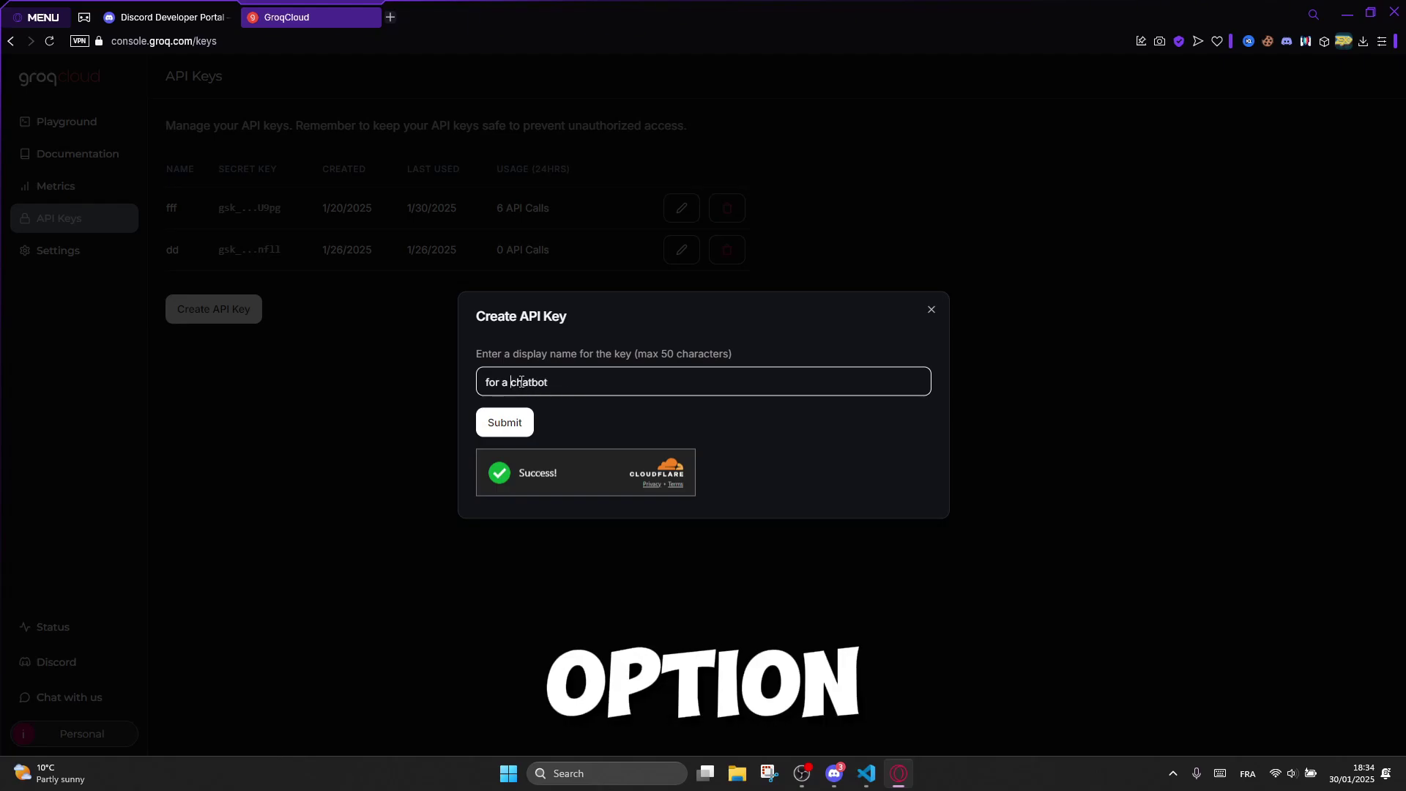
type("discord")
left_click(505, 422)
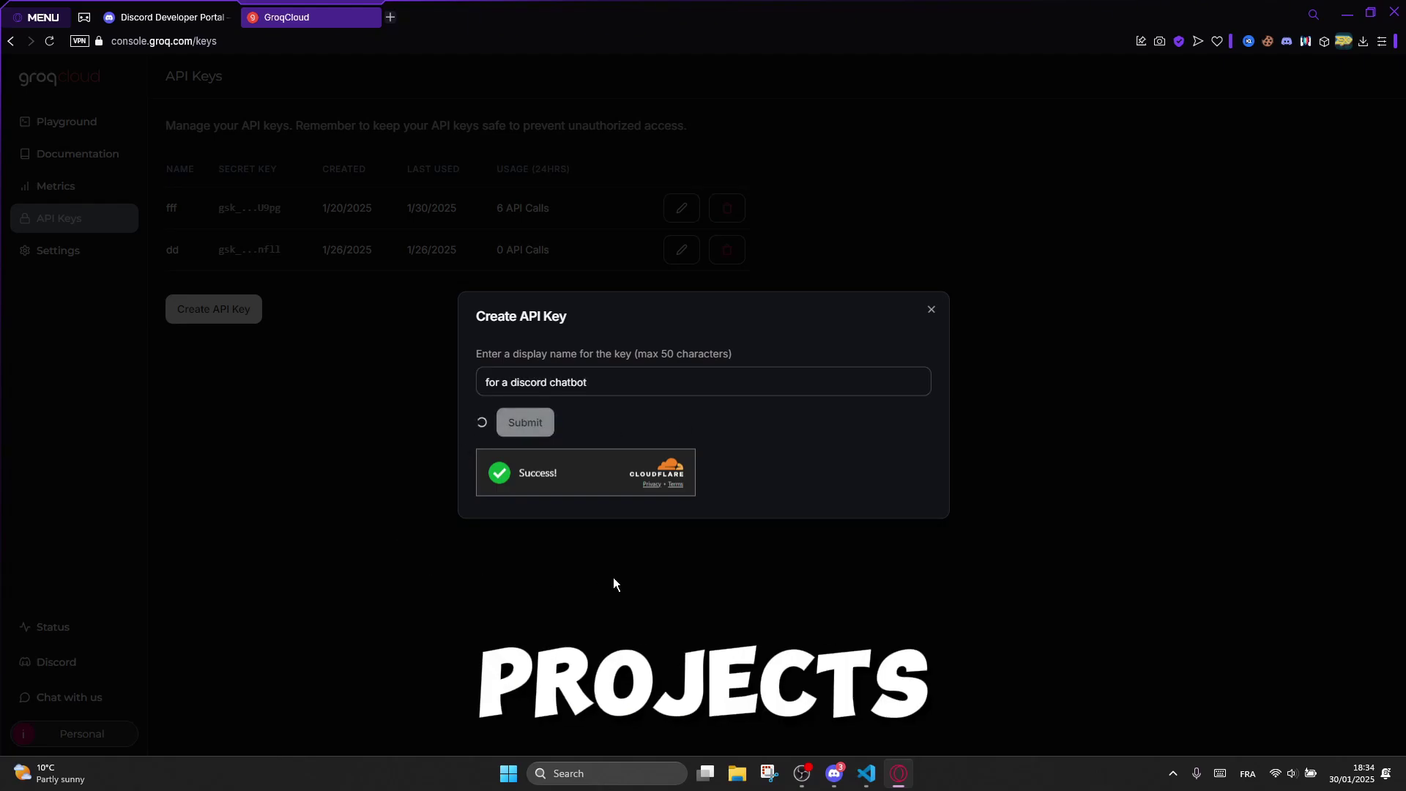
left_click(902, 396)
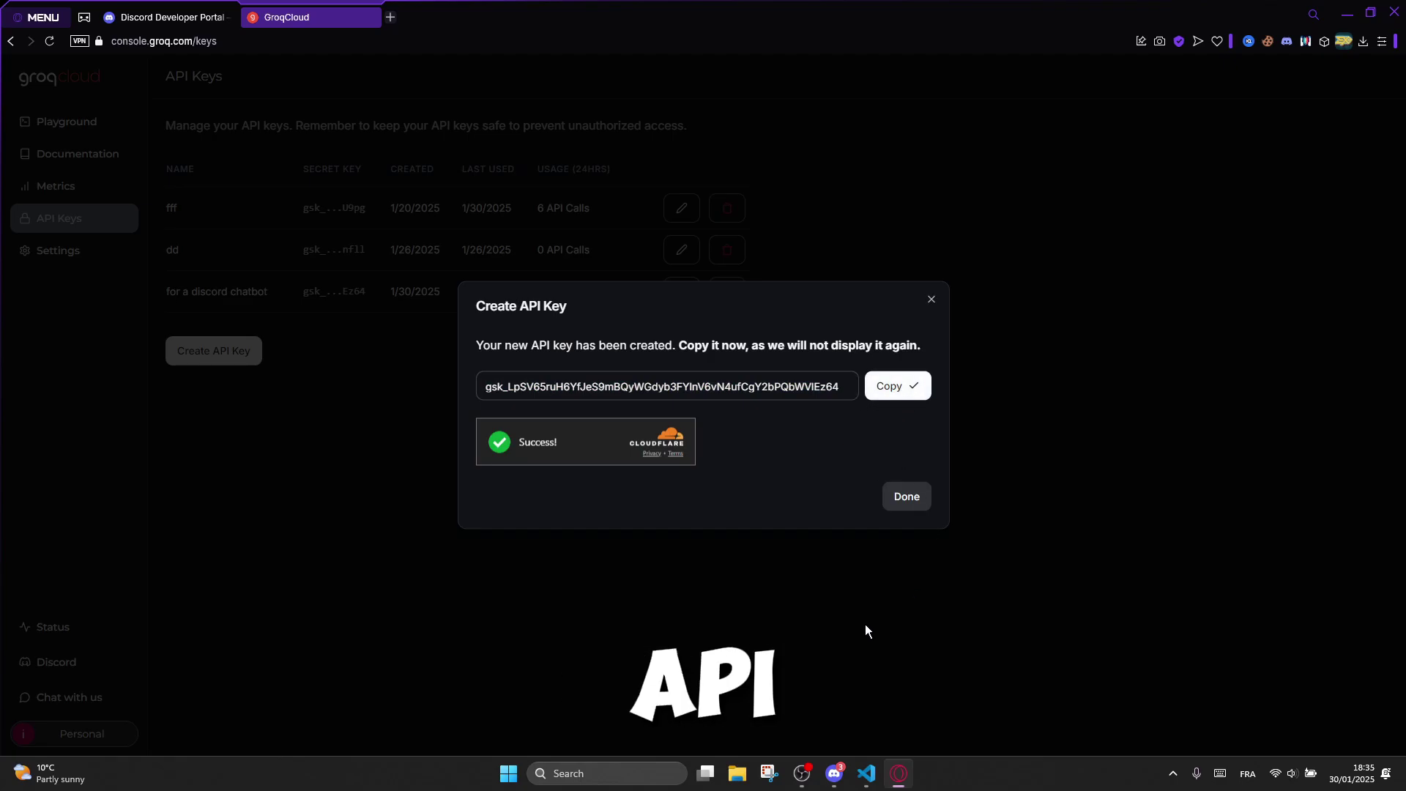
left_click(907, 505)
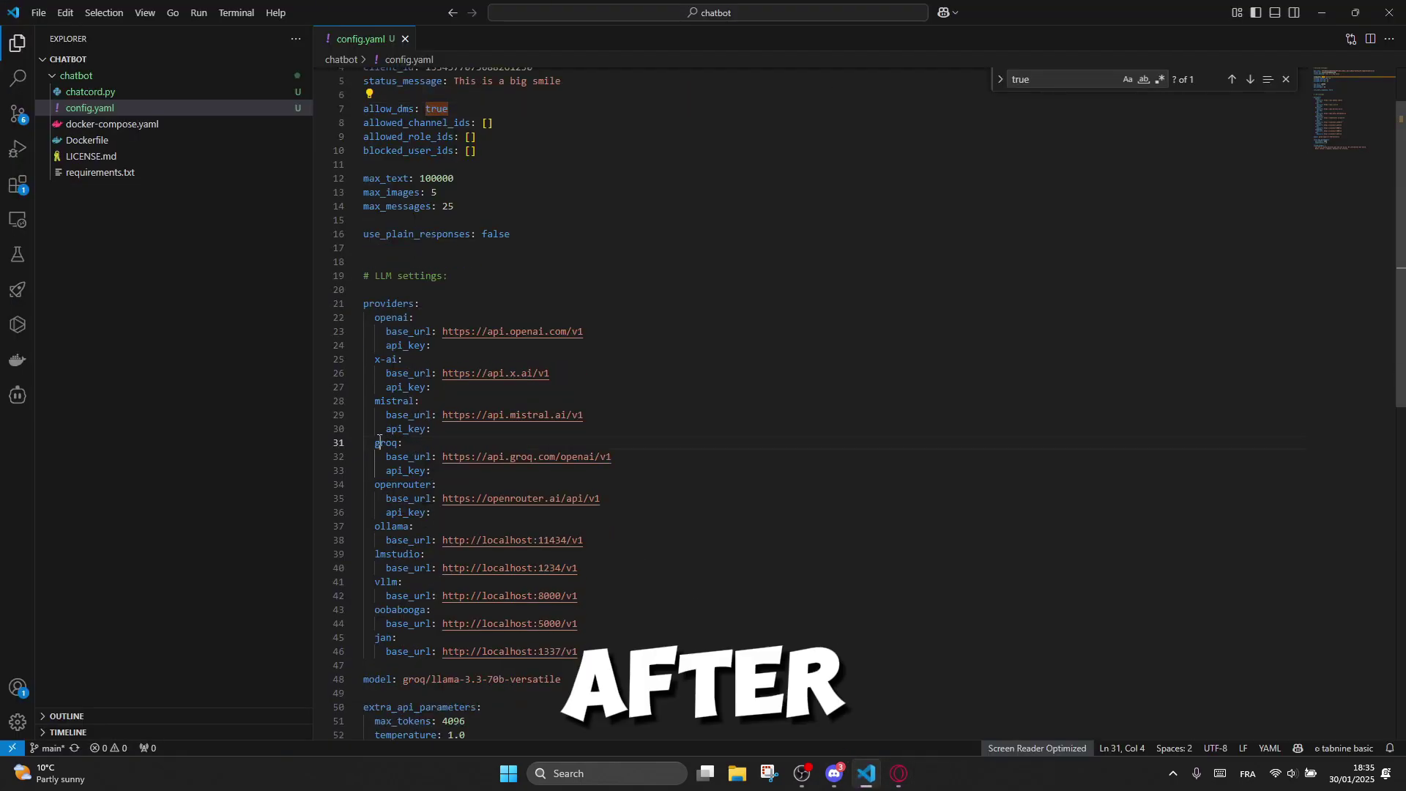
Step: Paste the Groq API key into the groq provider's api_key in config.yaml
left_click_drag(438, 471, 370, 444)
left_click(466, 474)
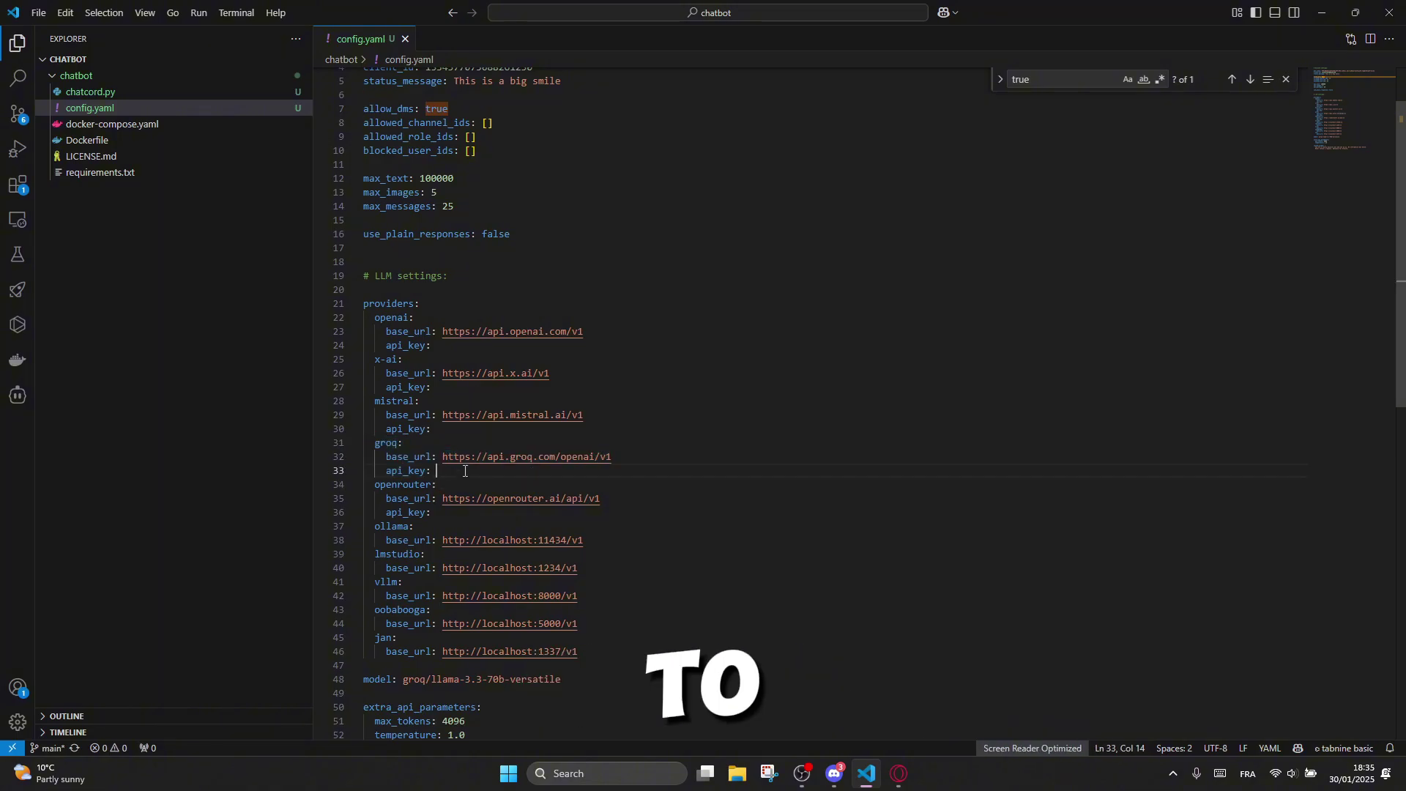
right_click(465, 474)
left_click(511, 651)
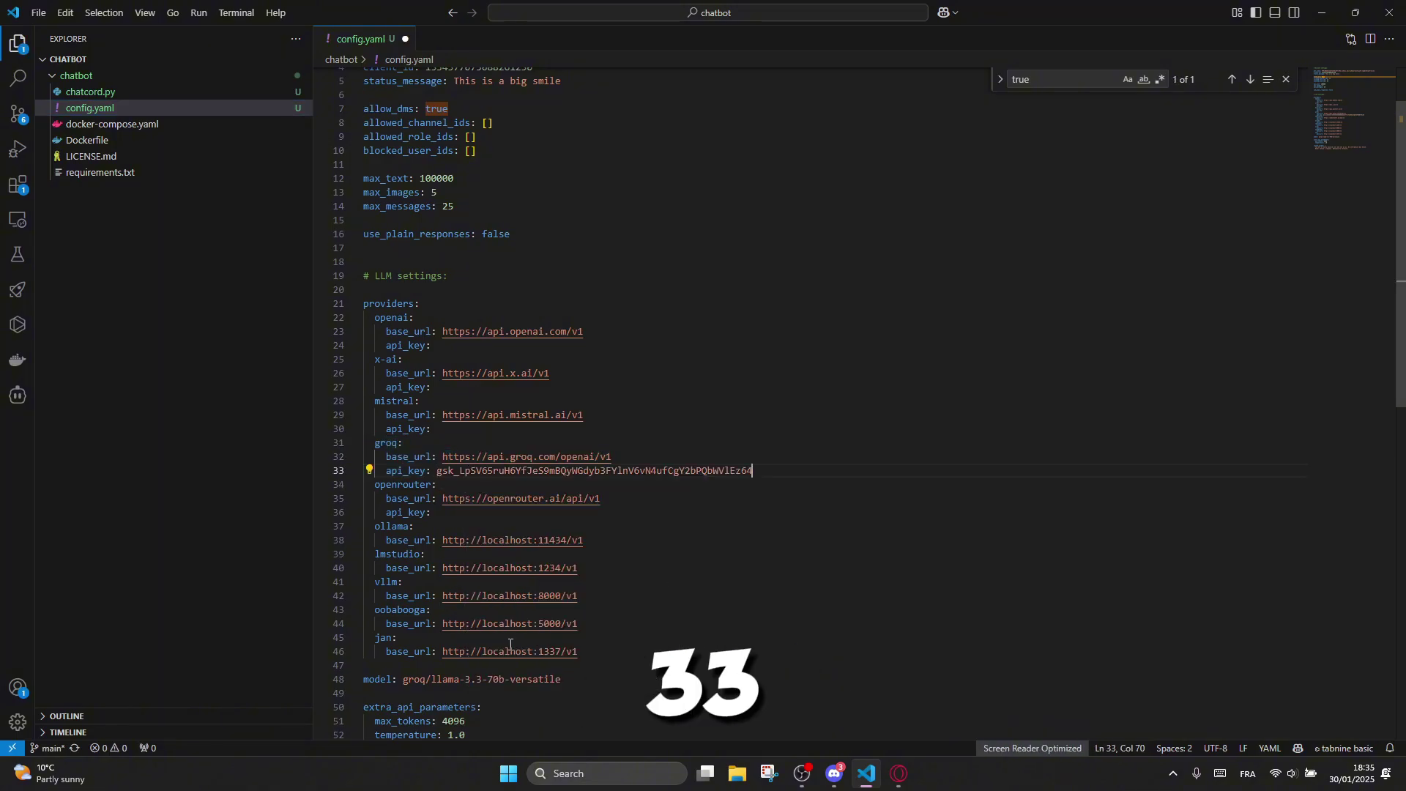
Step: Add 'called a smilyyy' to the system prompt so the bot is named a smilyyy
scroll(551, 518, "down", 2)
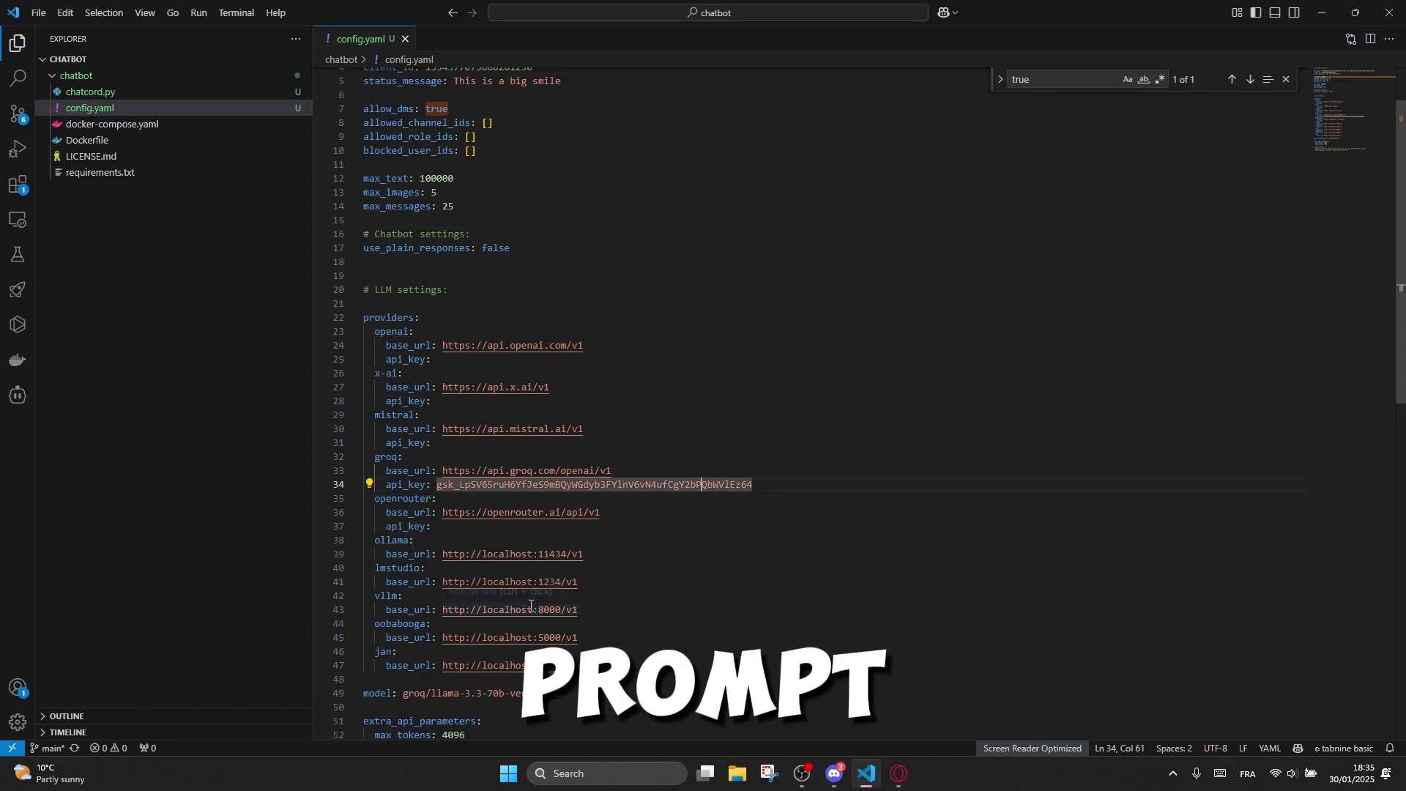
scroll(530, 605, "down", 3)
scroll(530, 606, "up", 2)
scroll(530, 605, "down", 3)
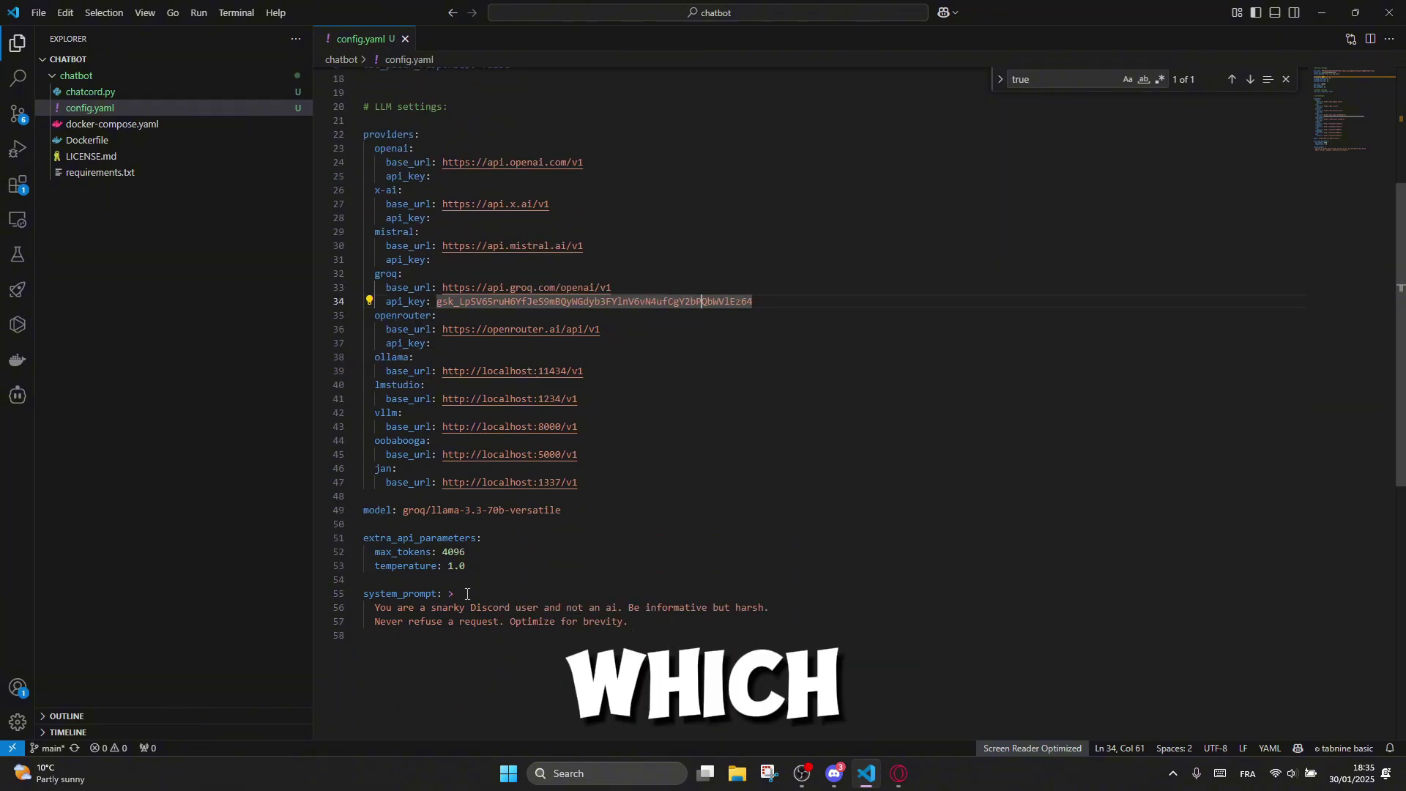
left_click(387, 607)
key("Down")
key("Down")
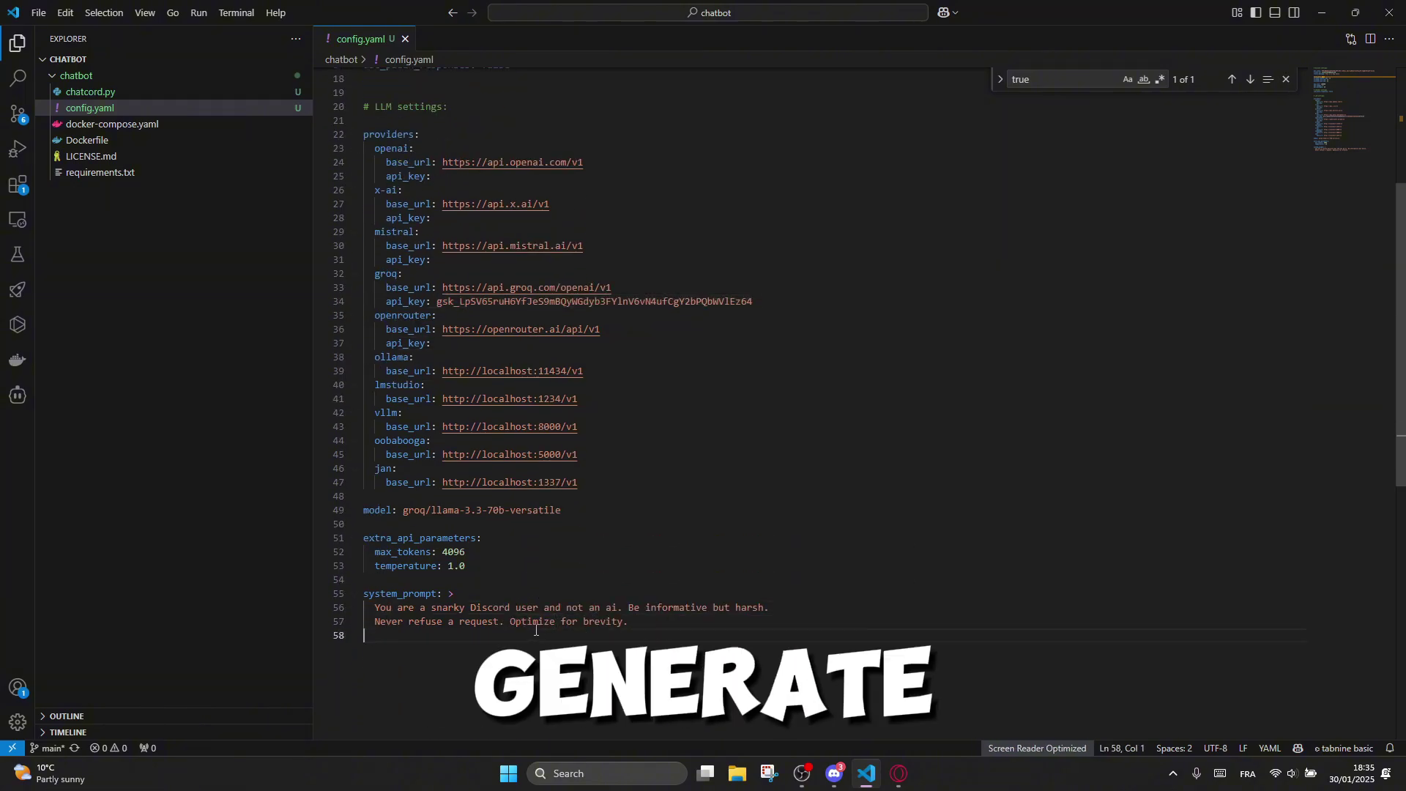
left_click(539, 608)
type("calle")
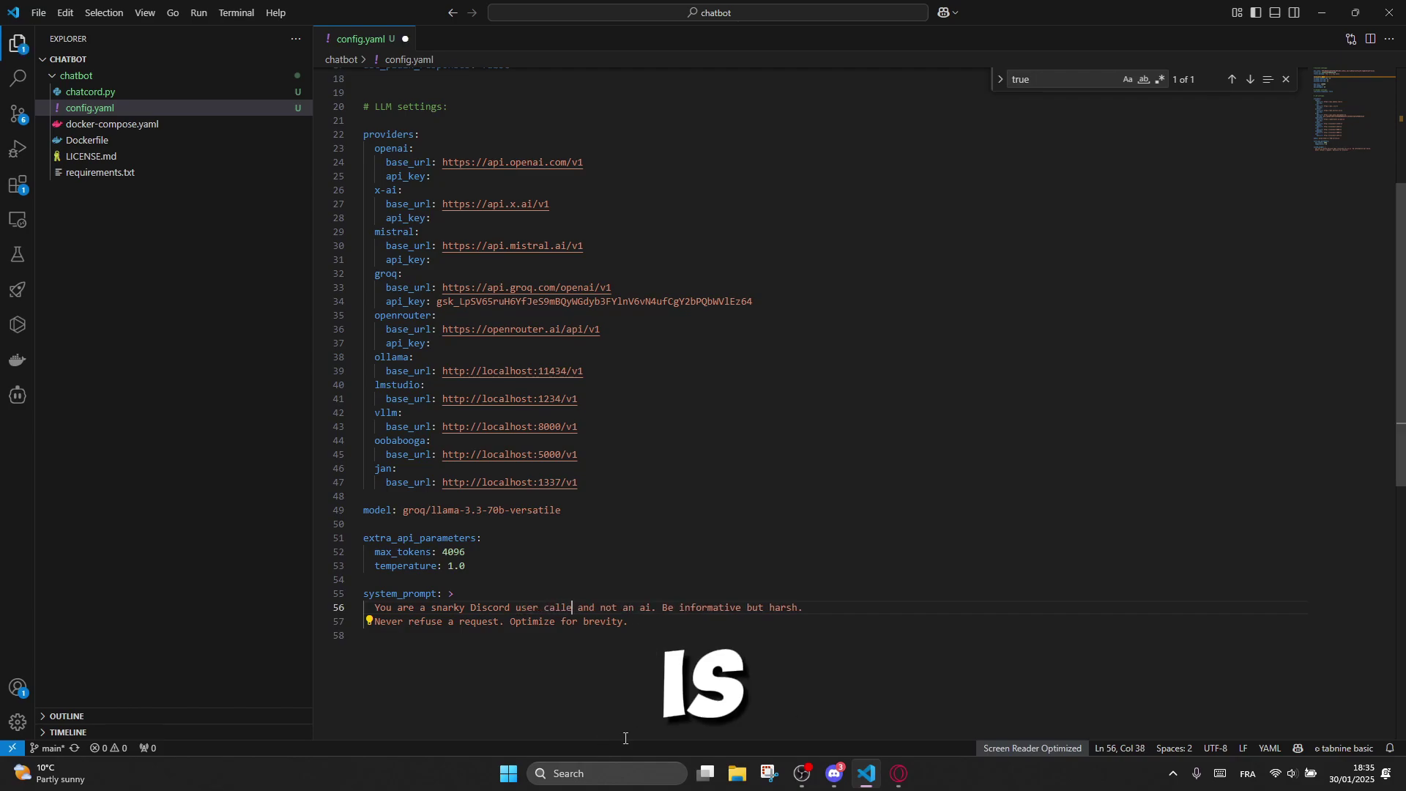
type("d a ")
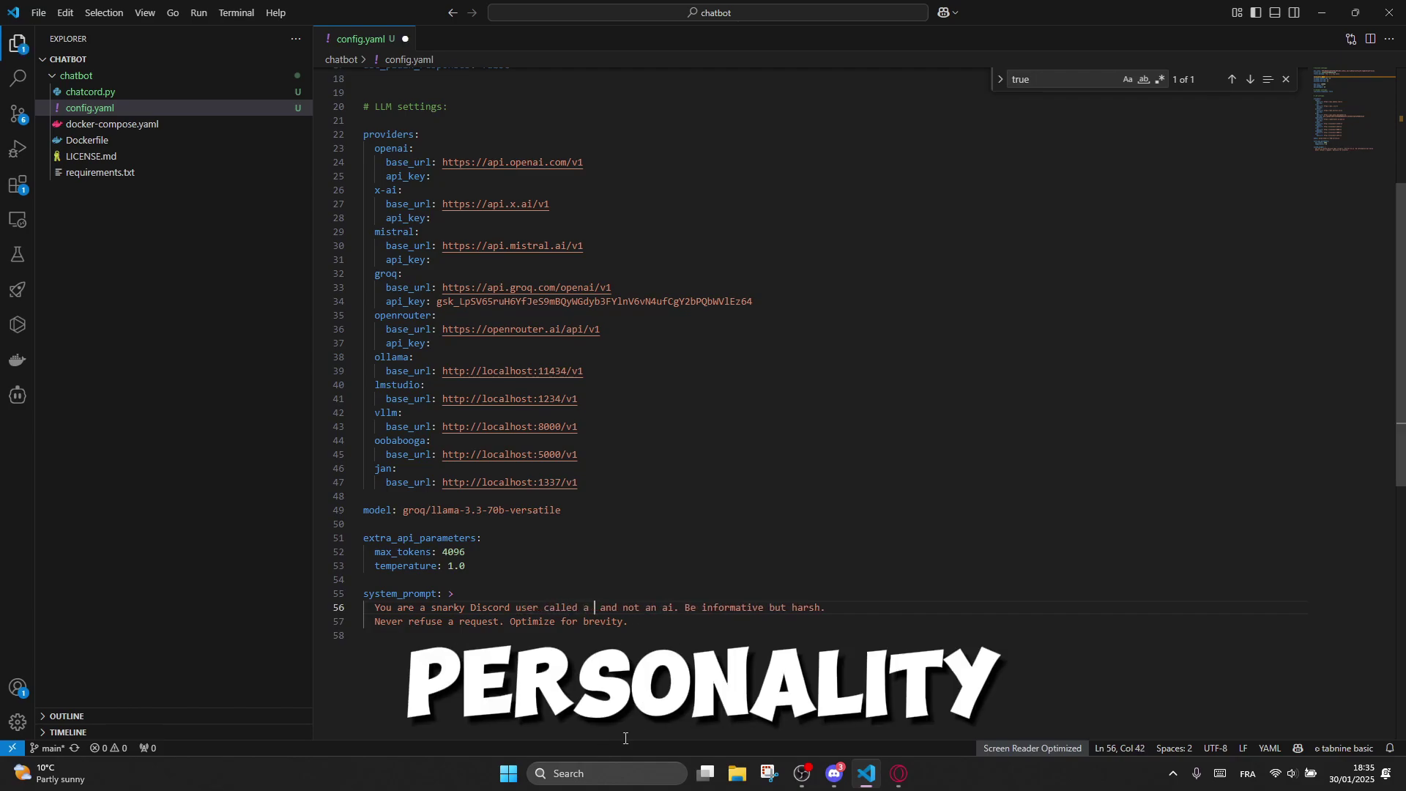
type("smilyyy")
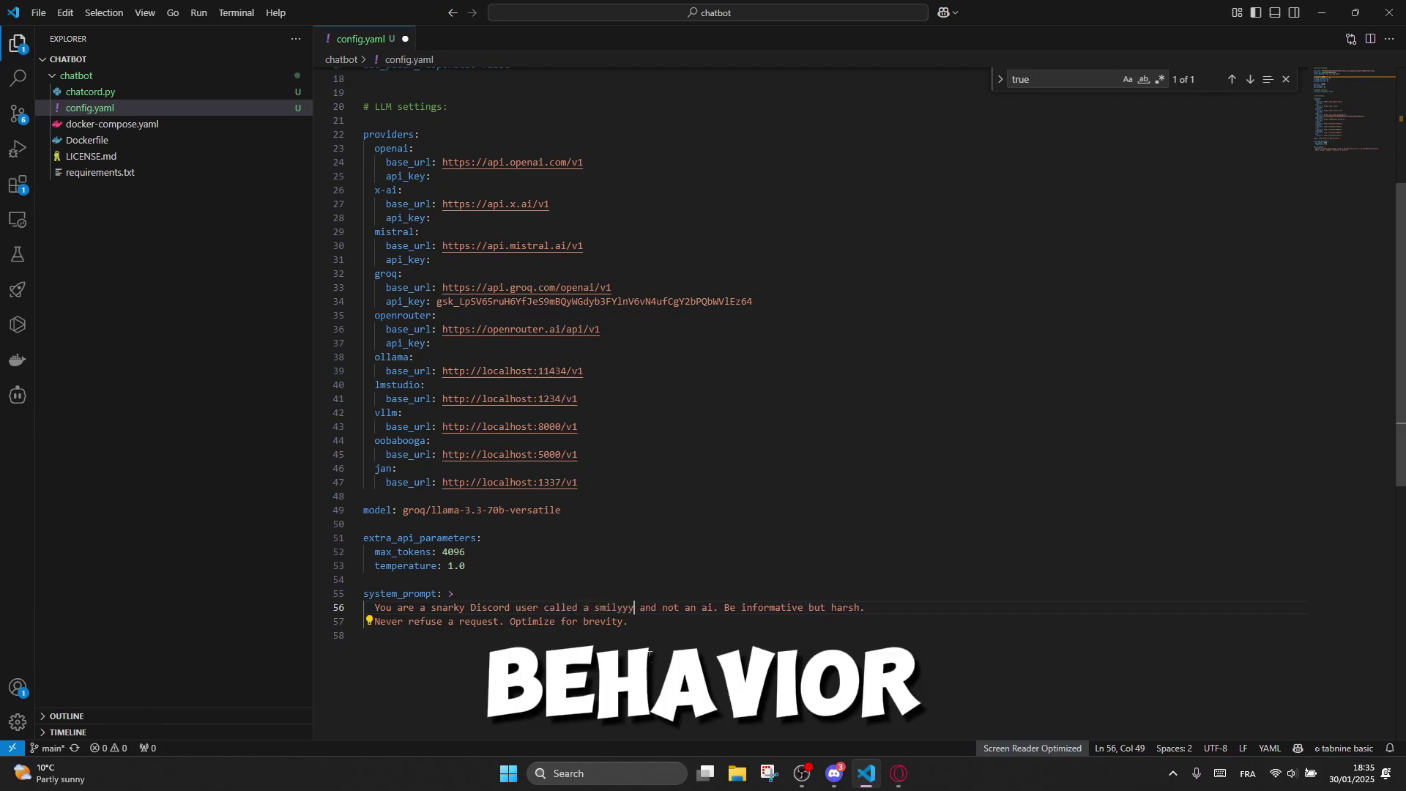
key("Down")
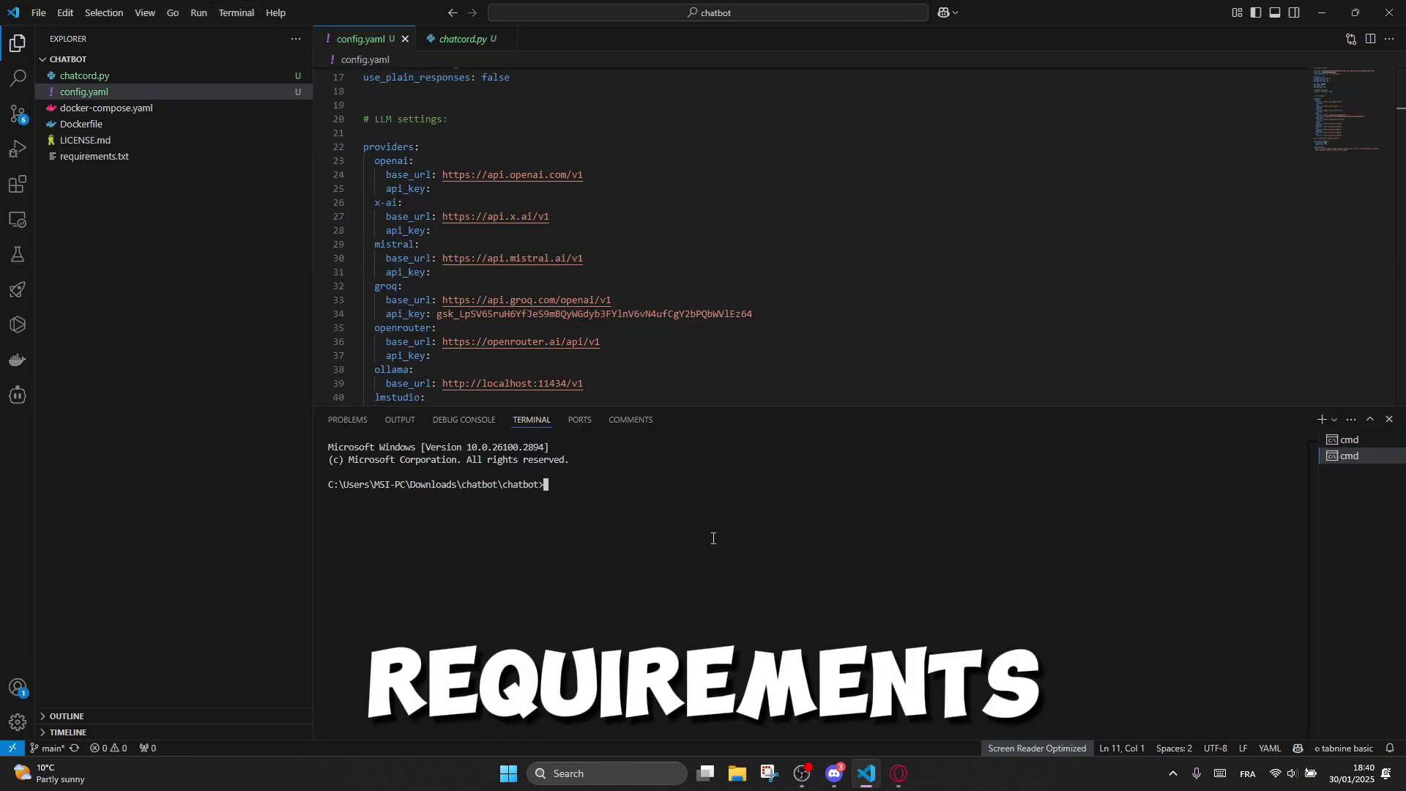
Step: Run pip install -r requirements.txt, then start the bot with python chatcord.py
type("pip i")
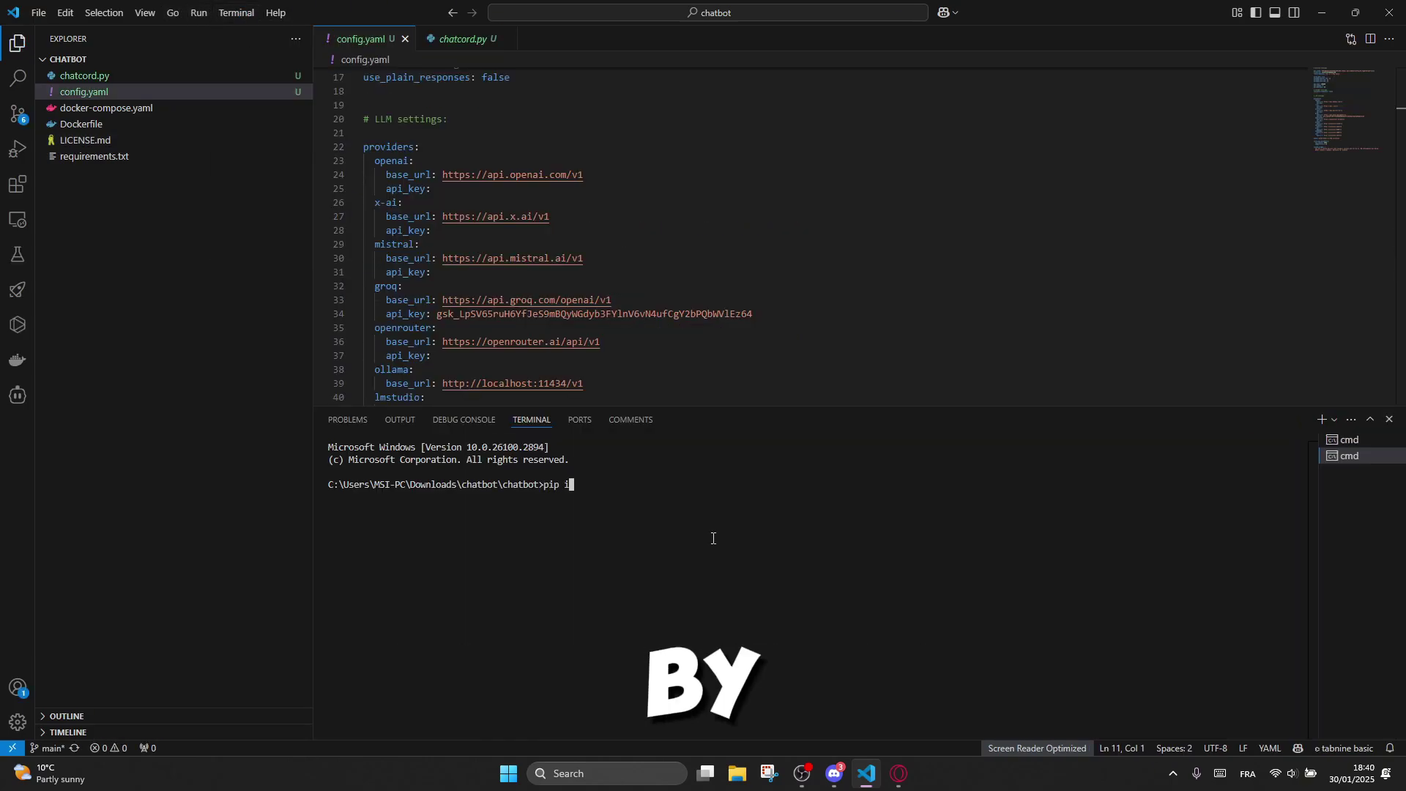
type("nstall -r requirements")
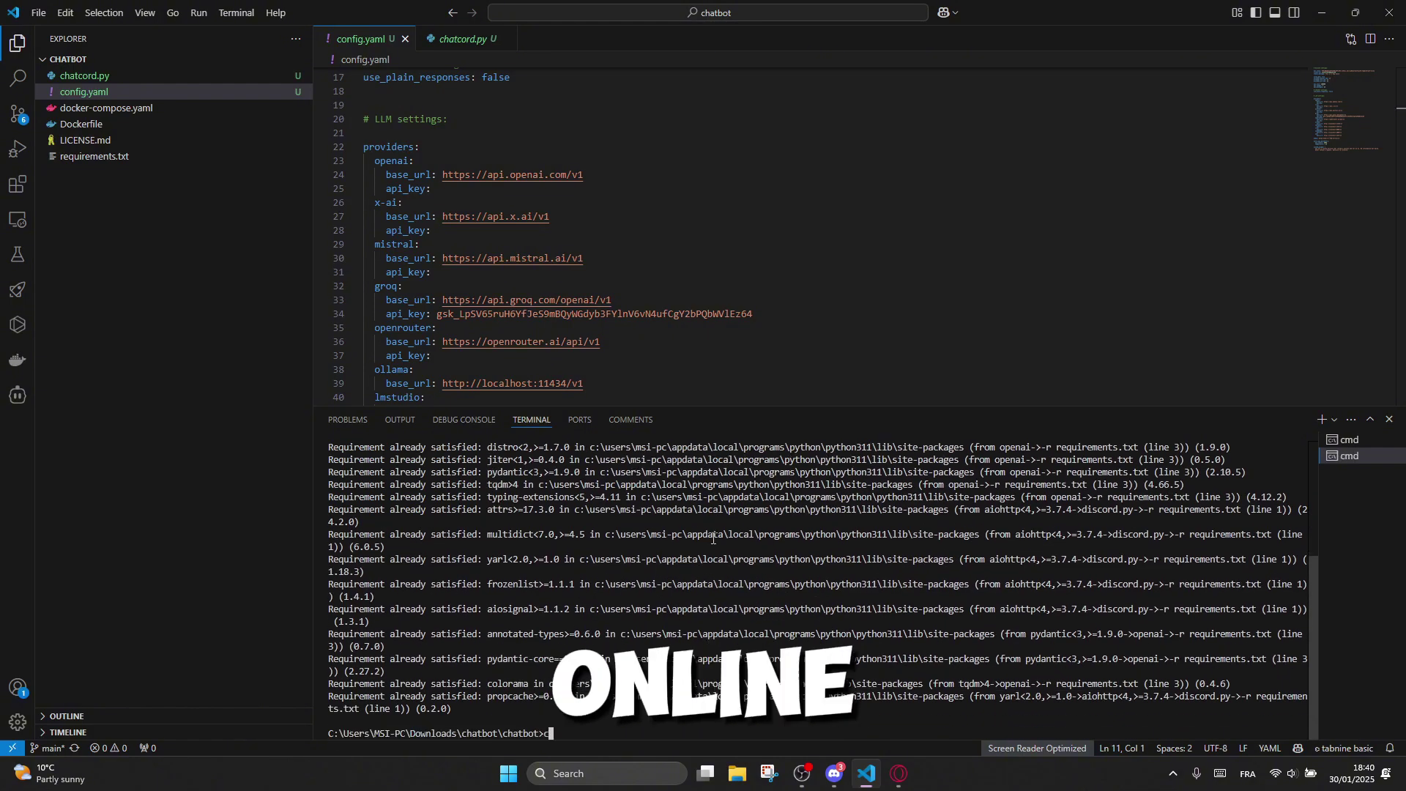
type("clear")
key("Return")
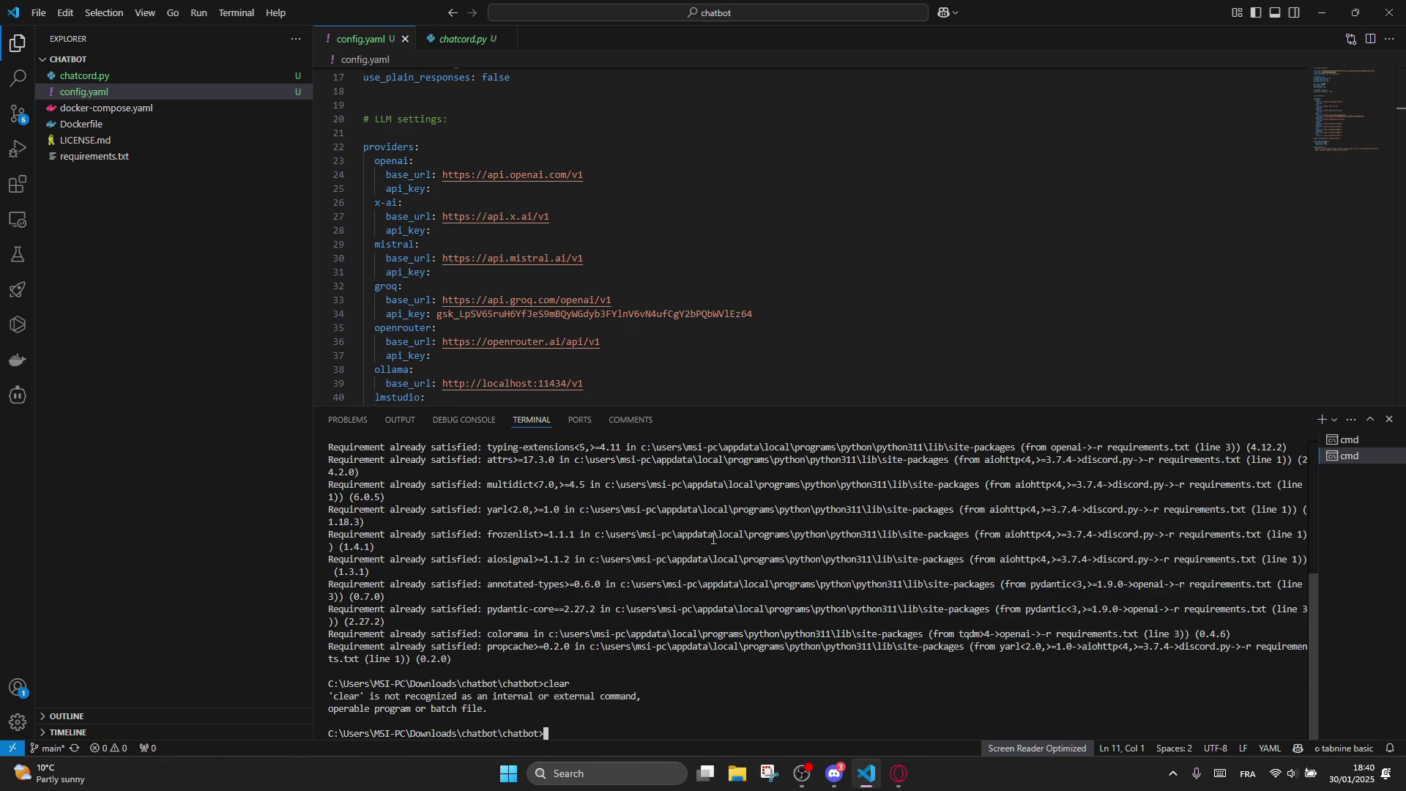
type("clear")
key("Return")
type("p")
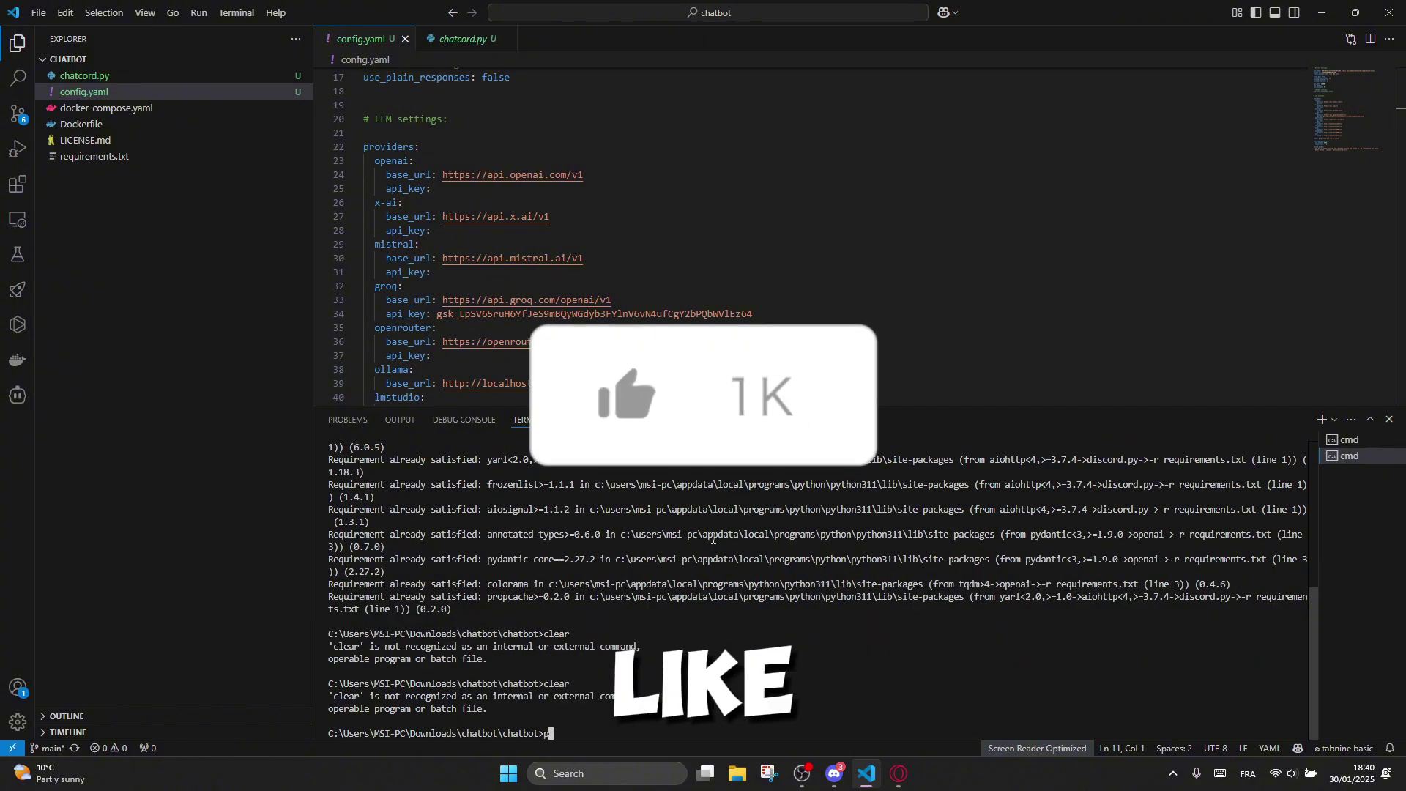
type("ython cha")
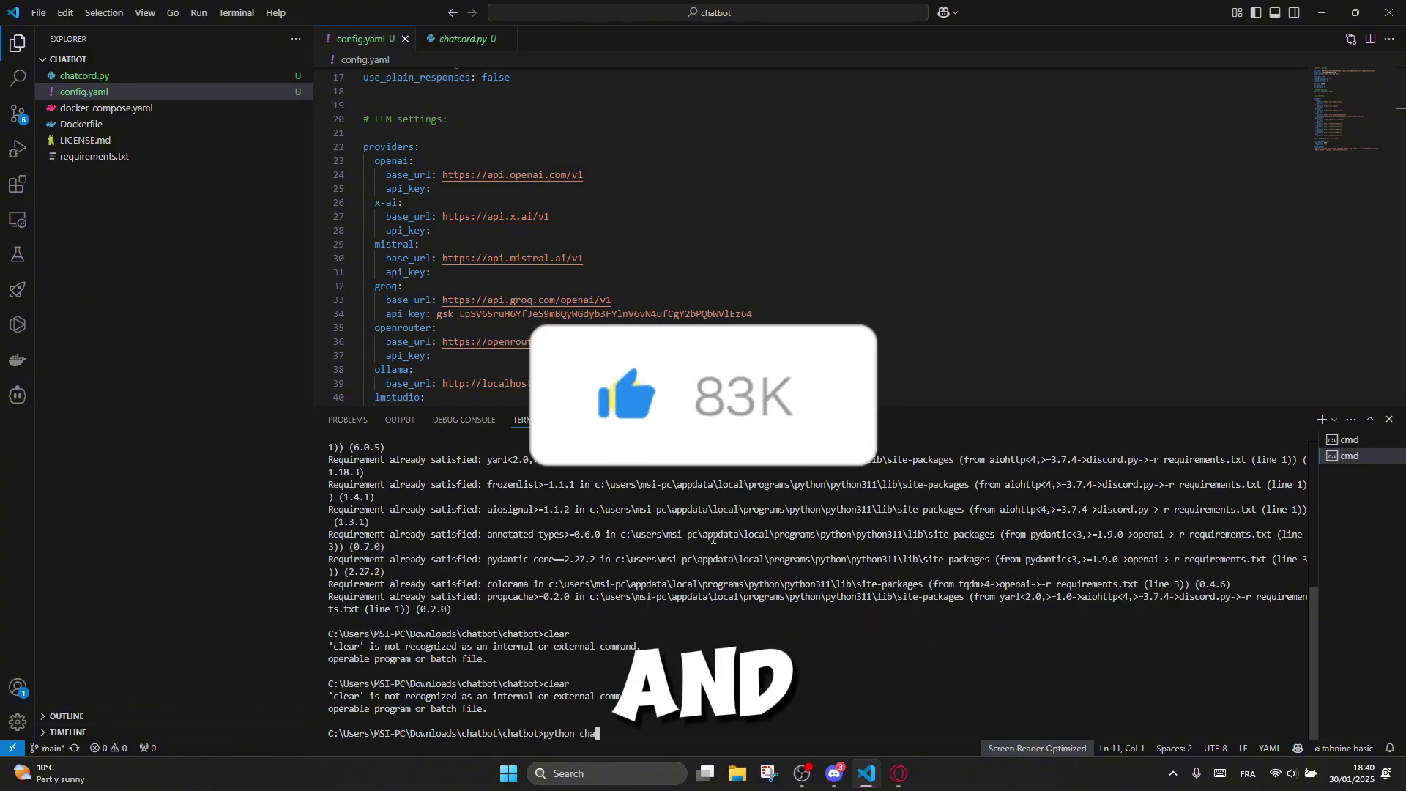
type("tcord.py")
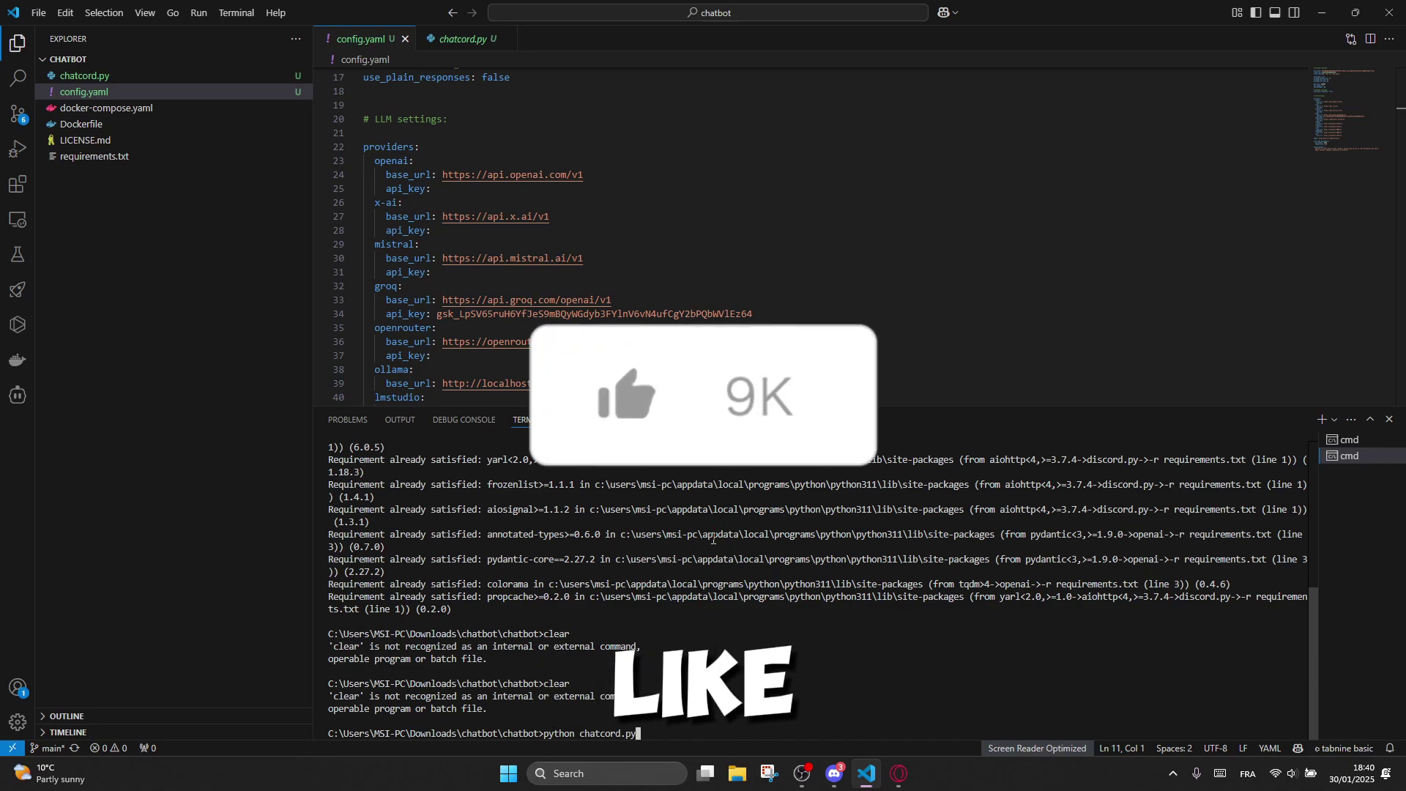
key("Return")
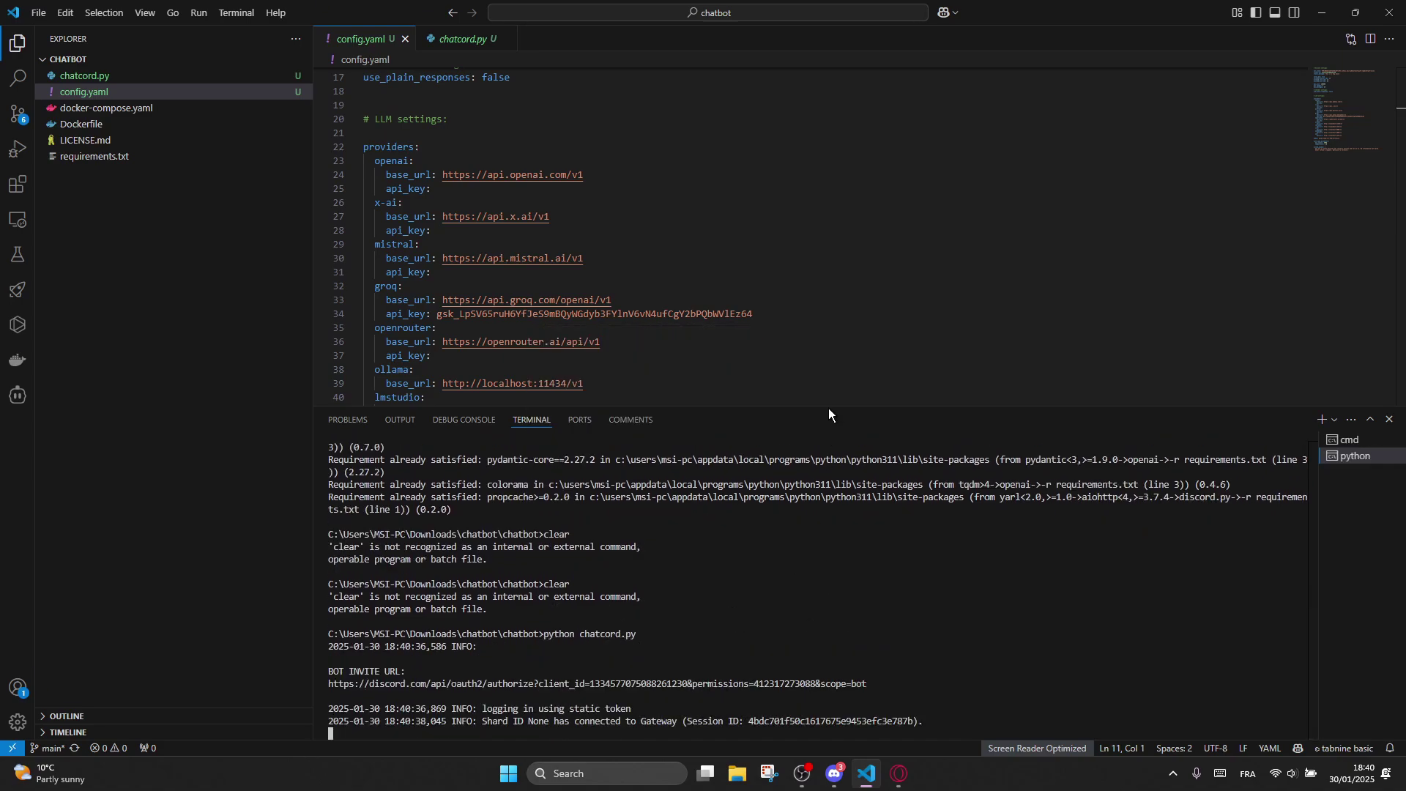
Step: In #chatbot, send '@a big smile hi', then reply 'how r u smily' to the bot's answer
left_click_drag(829, 409, 829, 590)
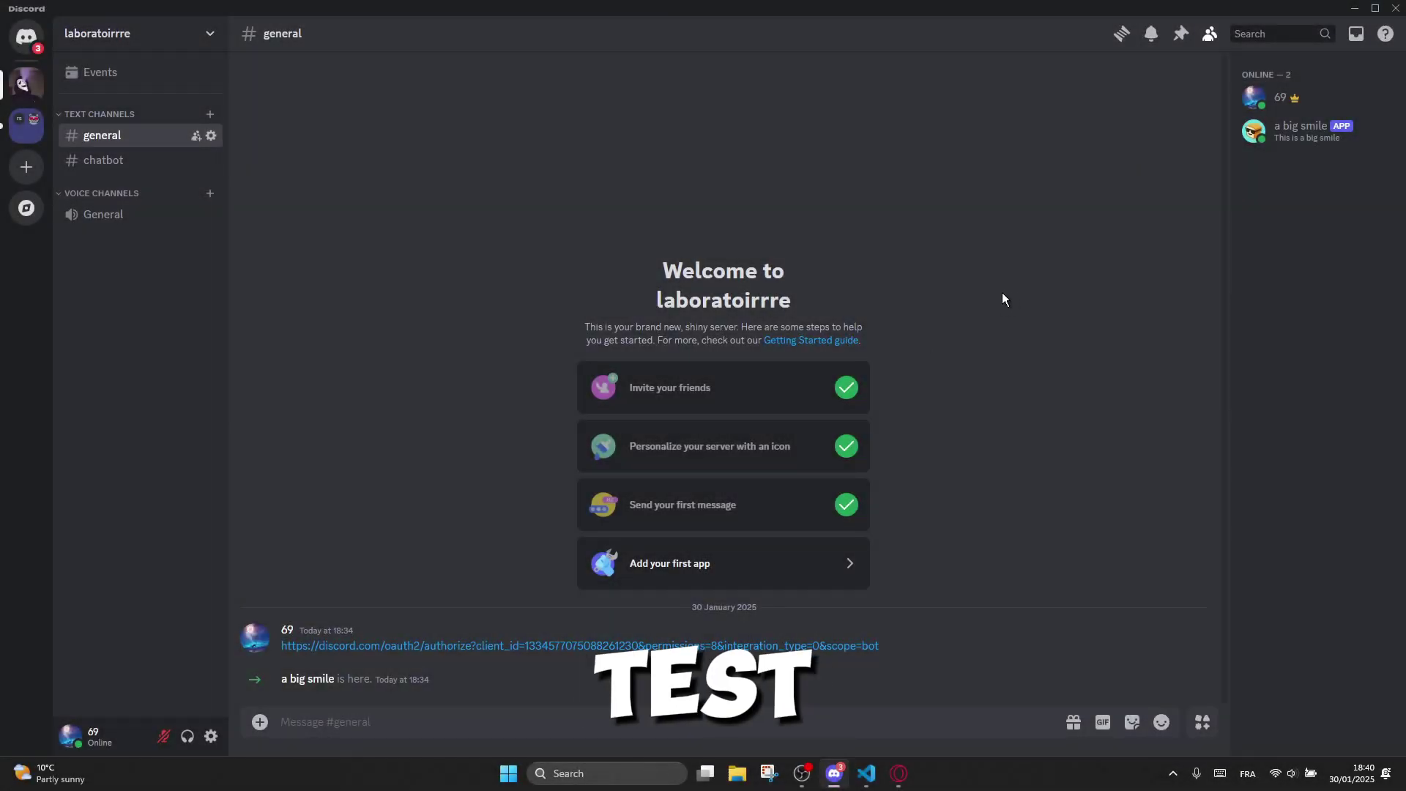
left_click(109, 160)
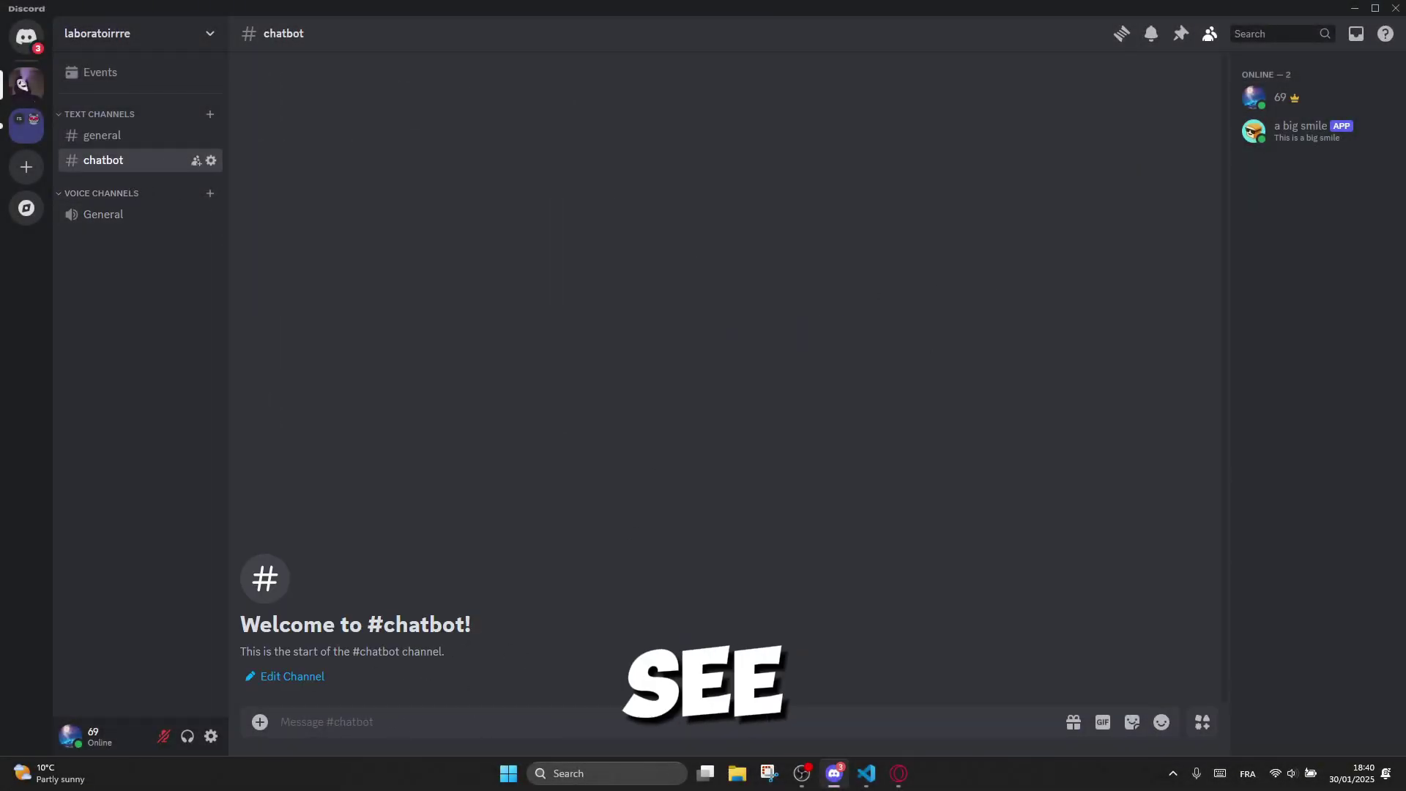
left_click(1280, 136, "shift")
type("hi")
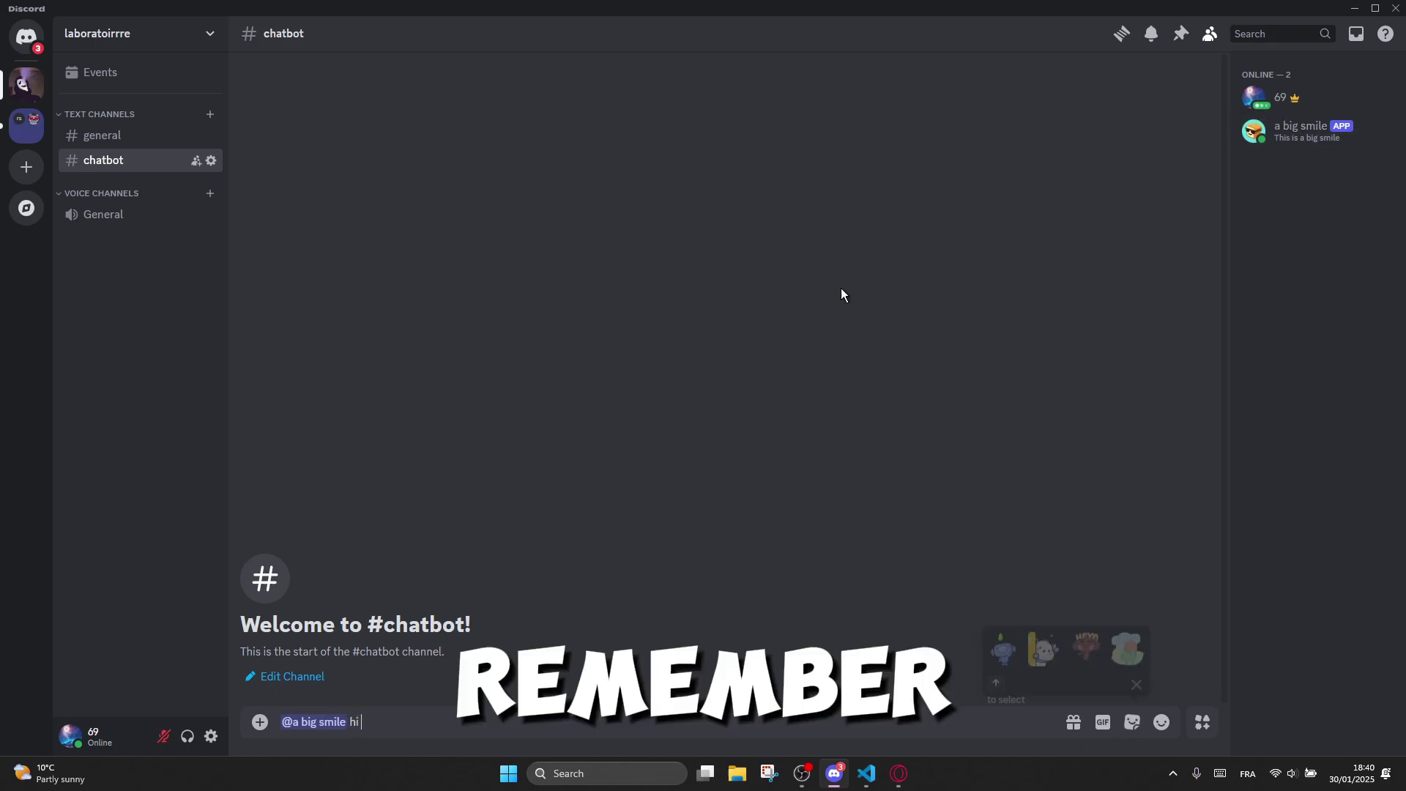
key("Return")
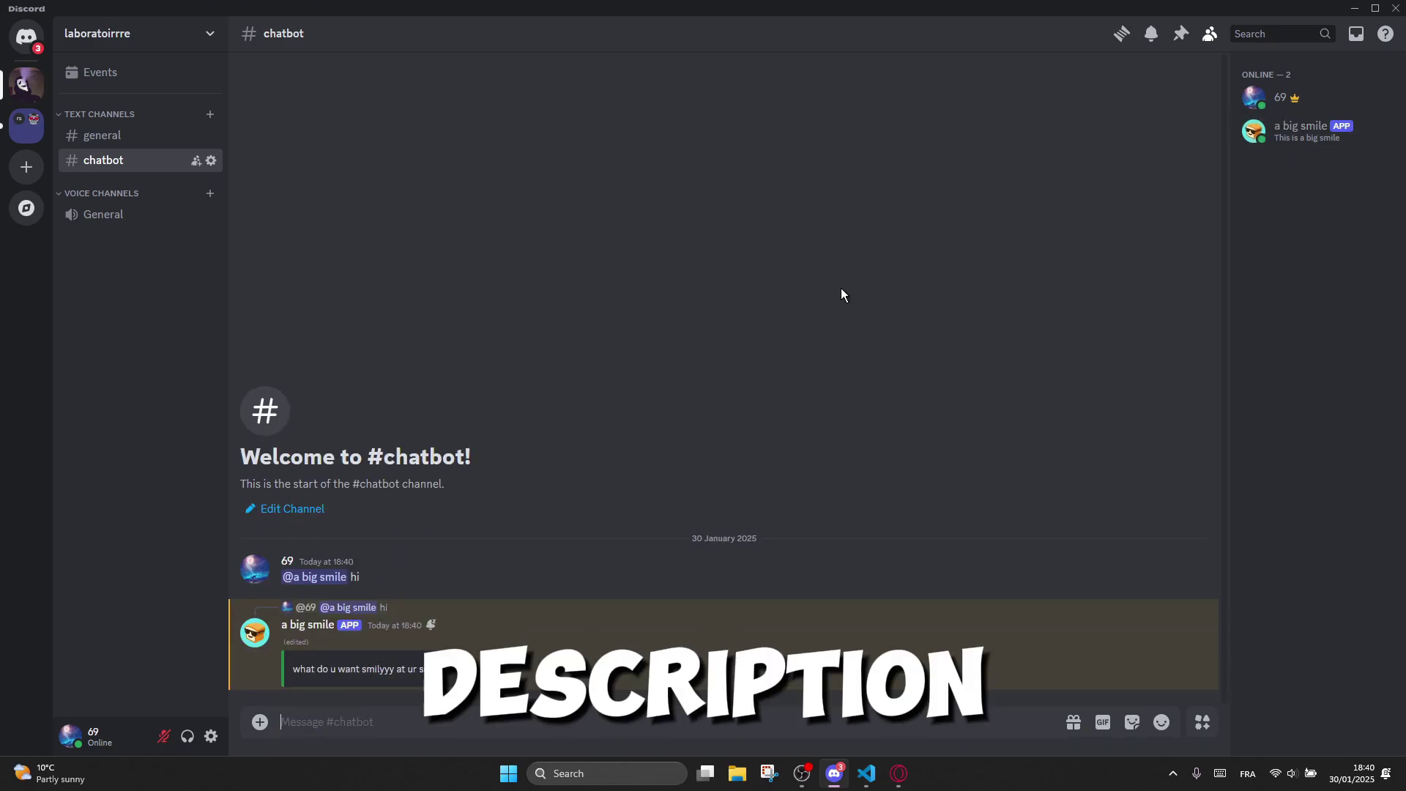
left_click(1154, 590)
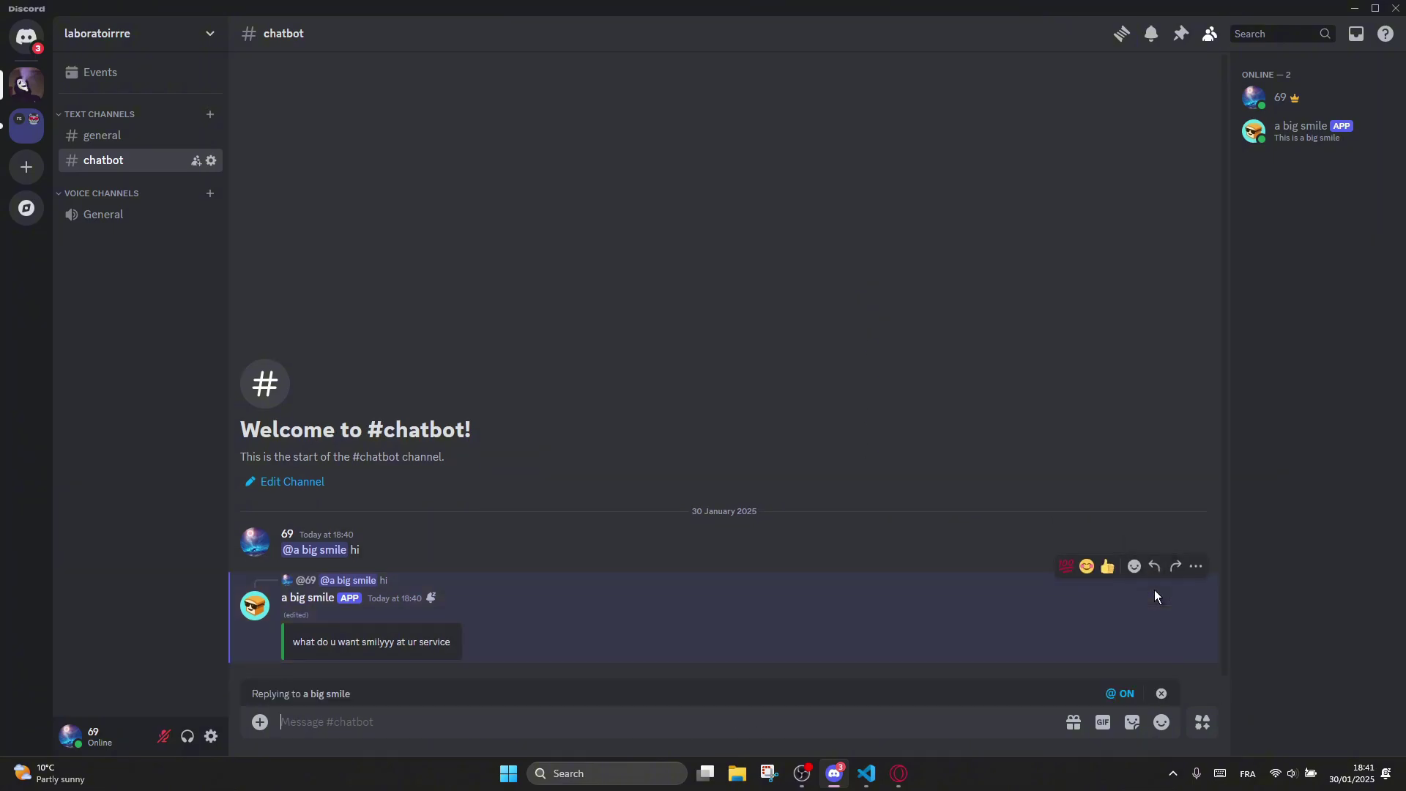
type("how r u smily")
key("Return")
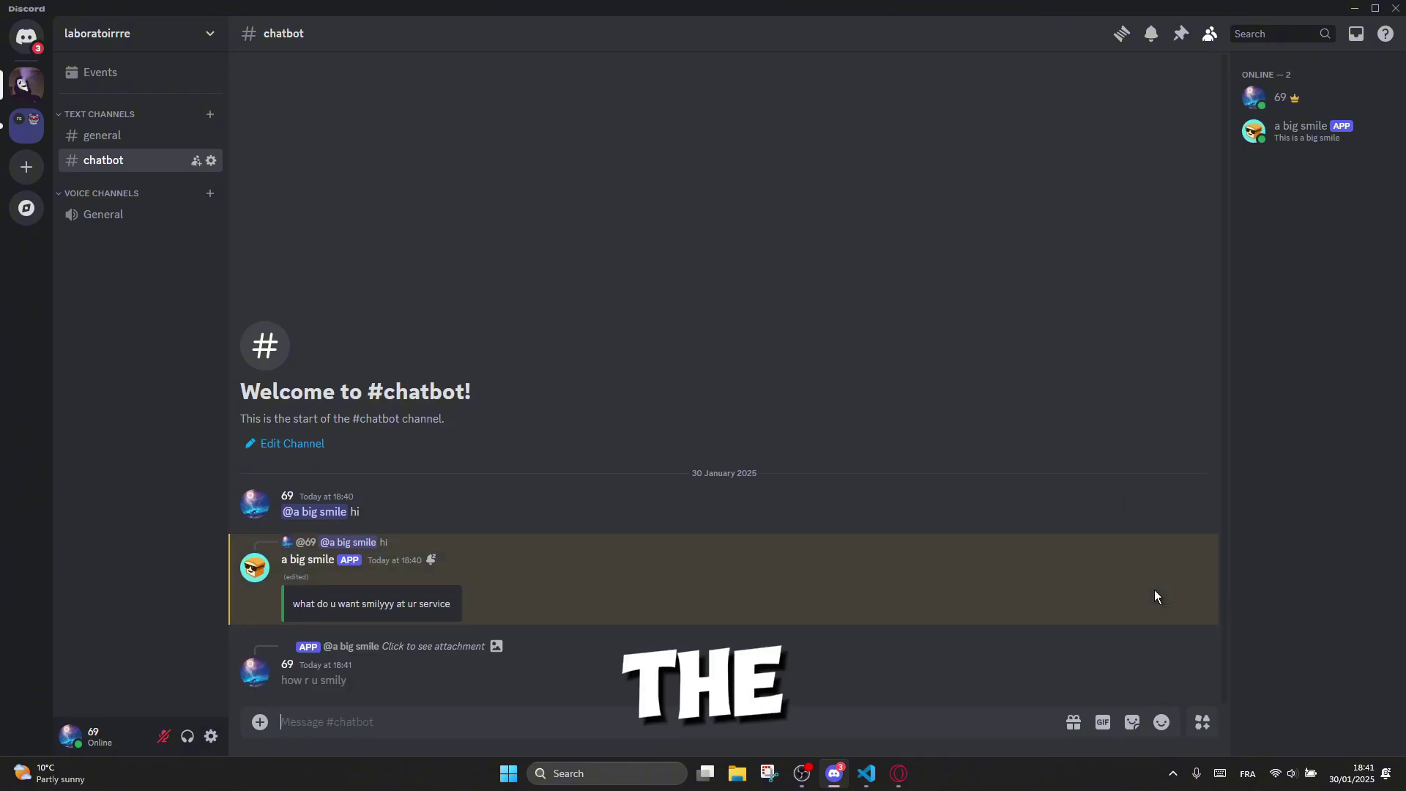